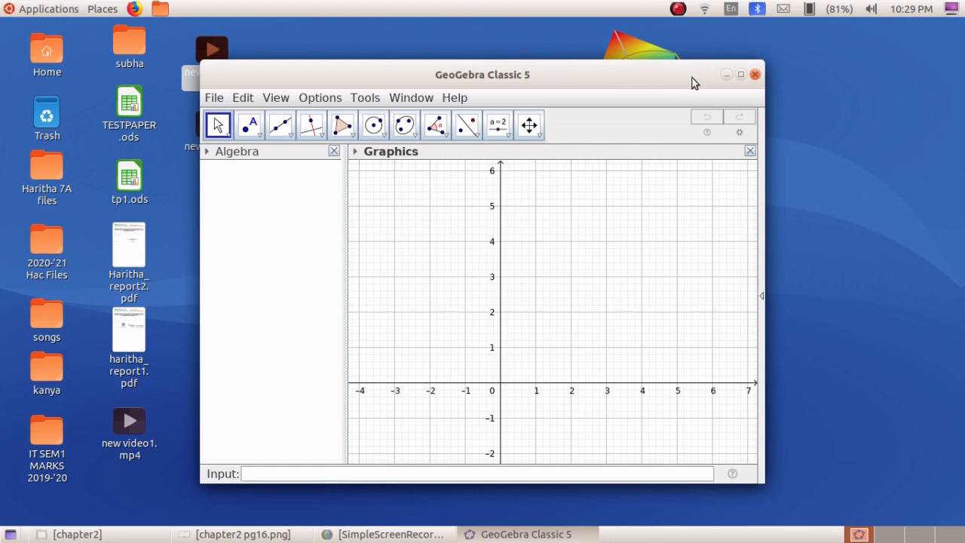
Maximize the window and clear the workspace by hiding the axes, the grid and the Algebra view.
left_click(739, 76)
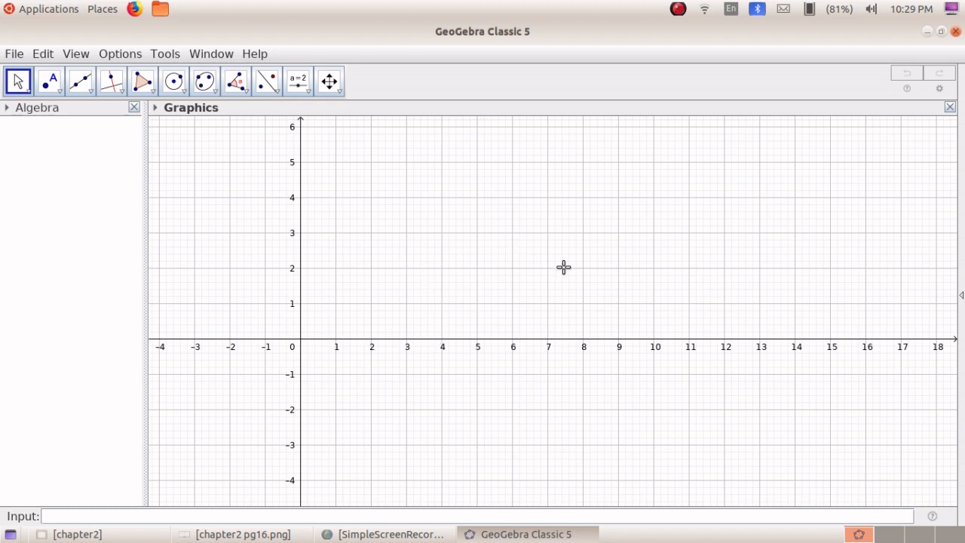
left_click(156, 110)
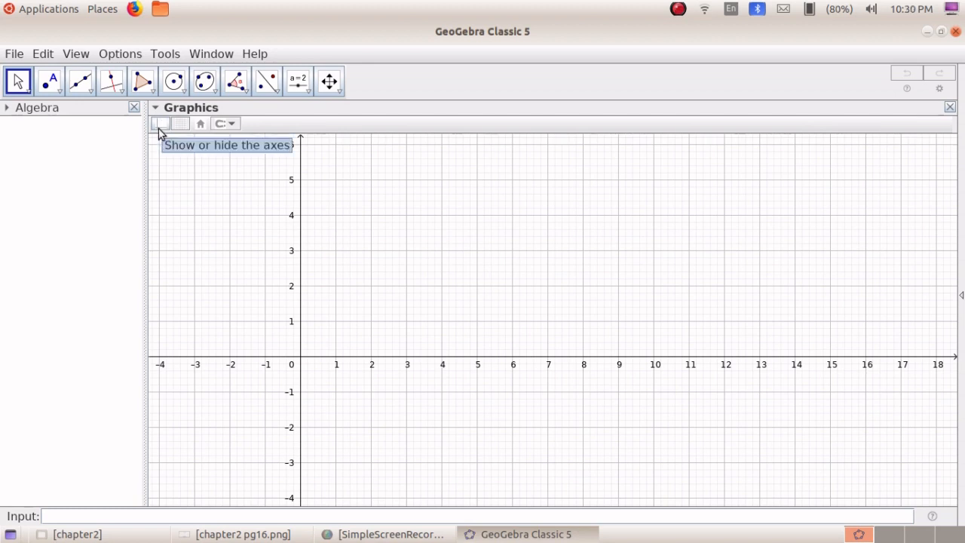
left_click(159, 125)
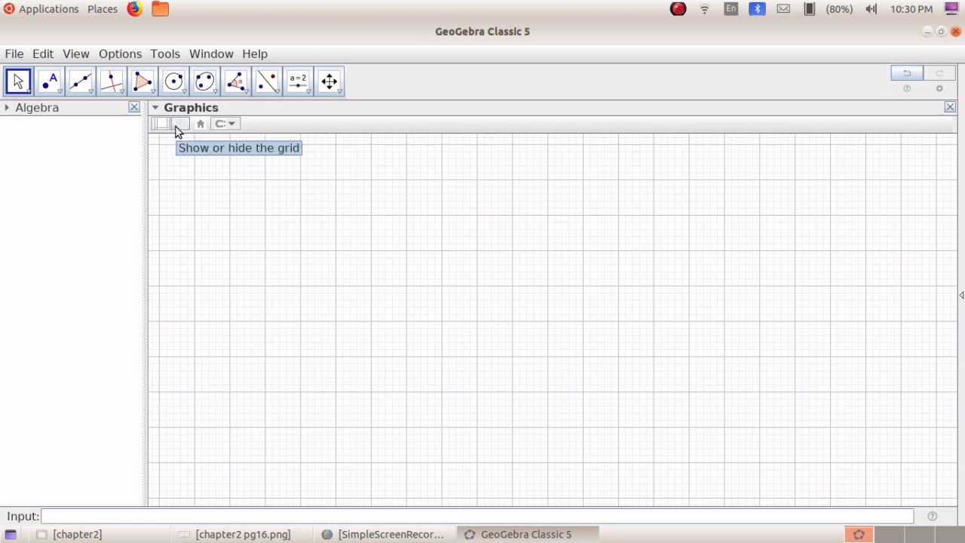
left_click(178, 124)
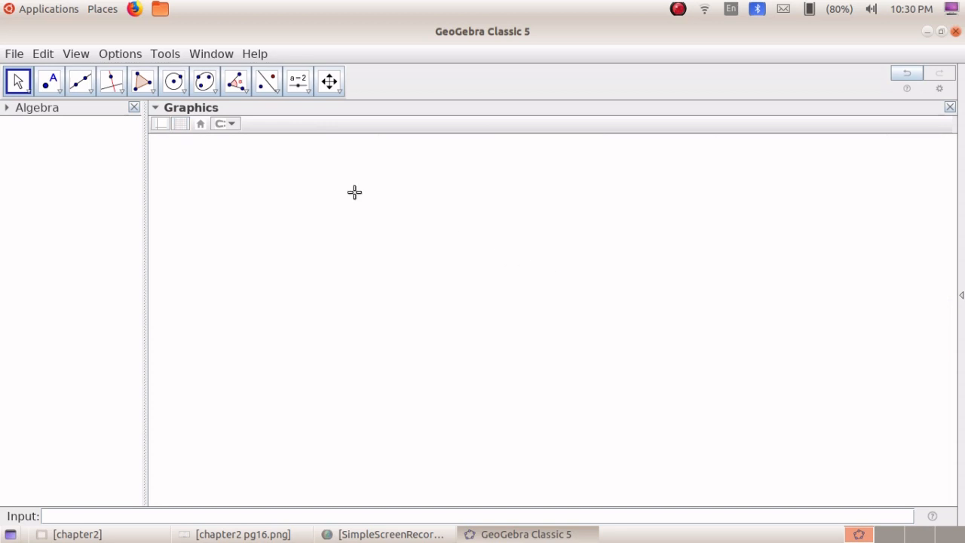
left_click(134, 108)
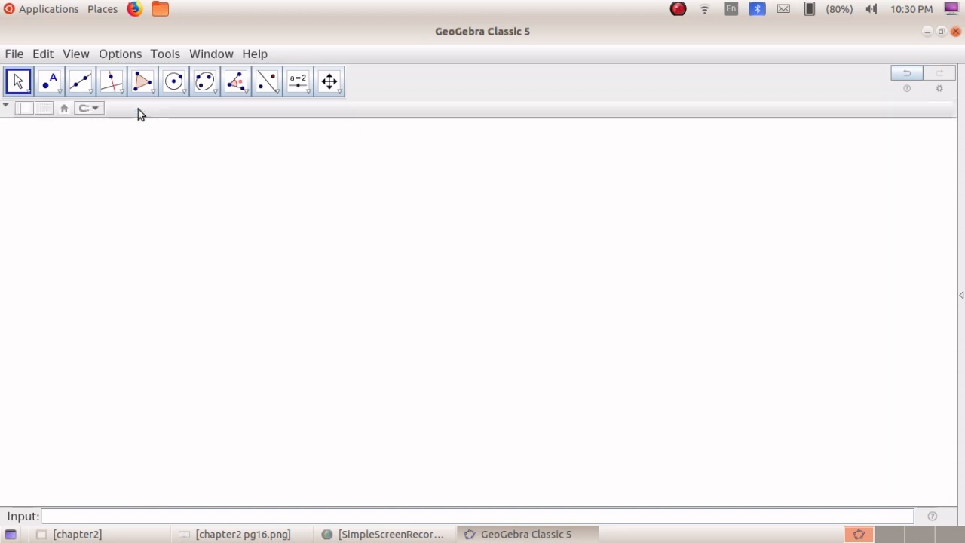
Examine the tools offered in the different tool groups, such as move, point, perpendicular line, polygon and reflection tools.
left_click(27, 92)
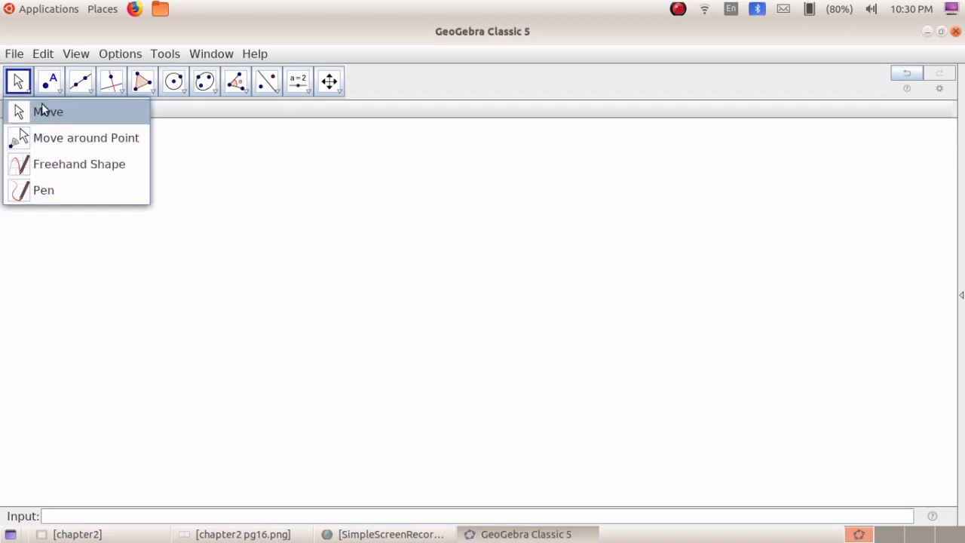
mouse_move(81, 95)
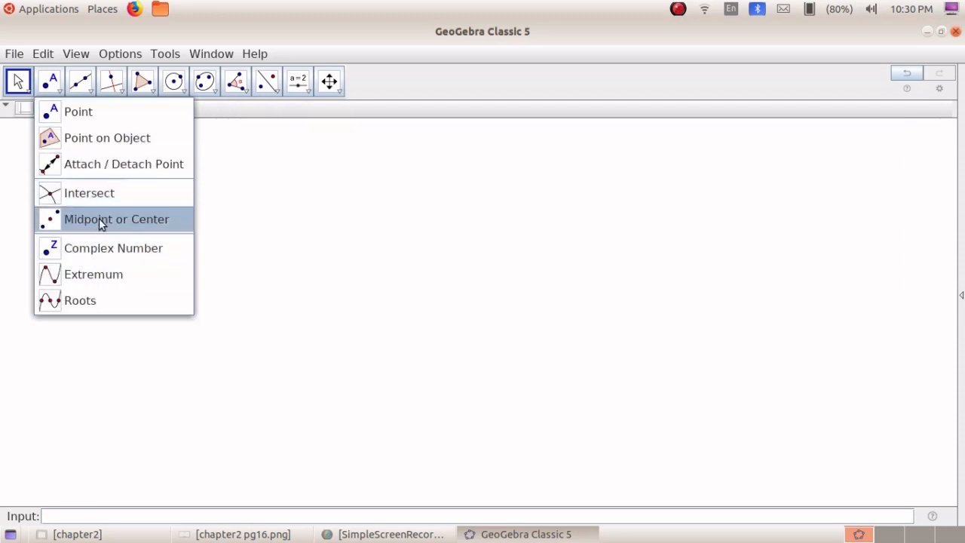
mouse_move(115, 89)
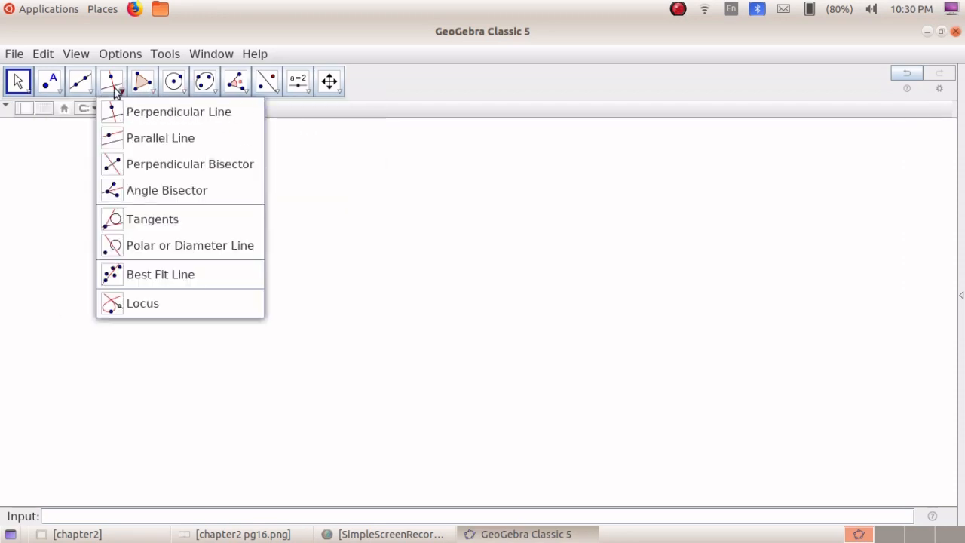
mouse_move(273, 98)
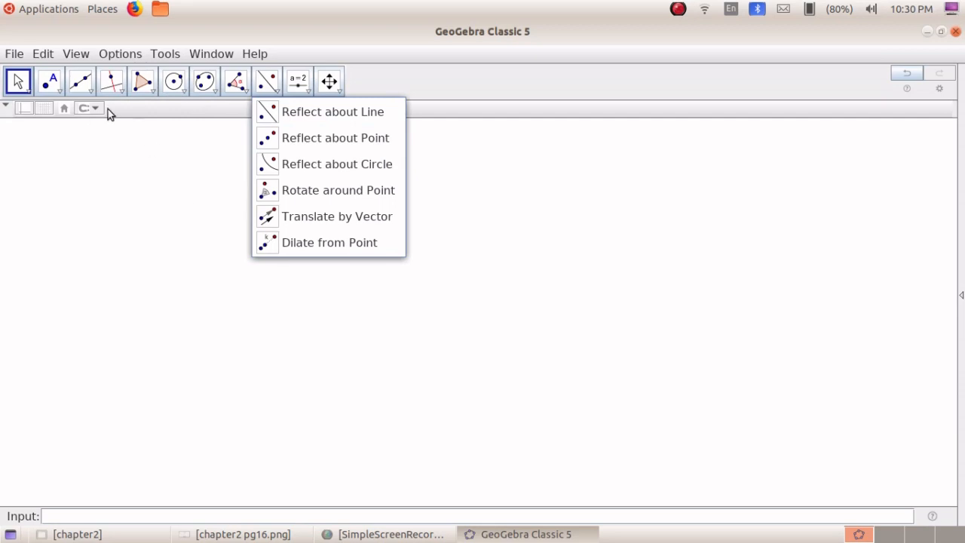
mouse_move(145, 88)
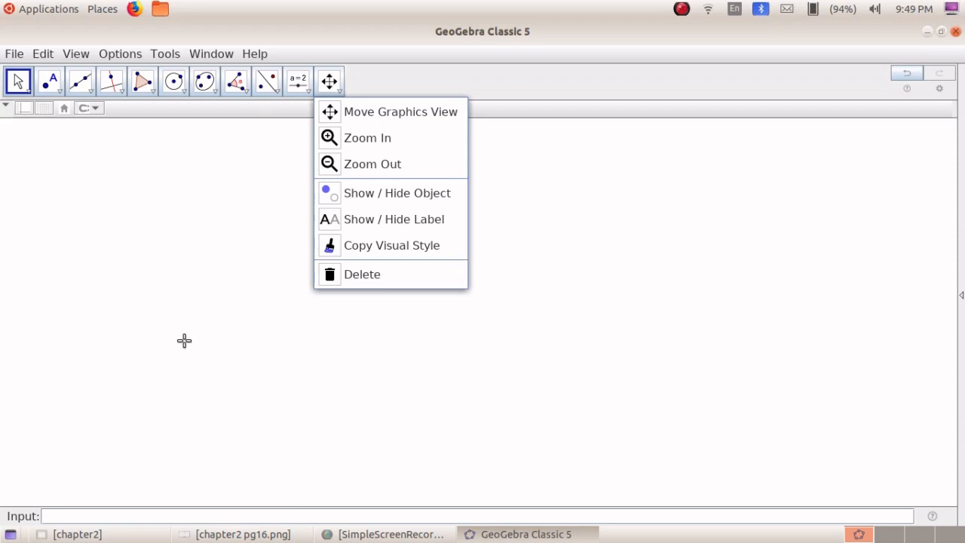
mouse_move(18, 83)
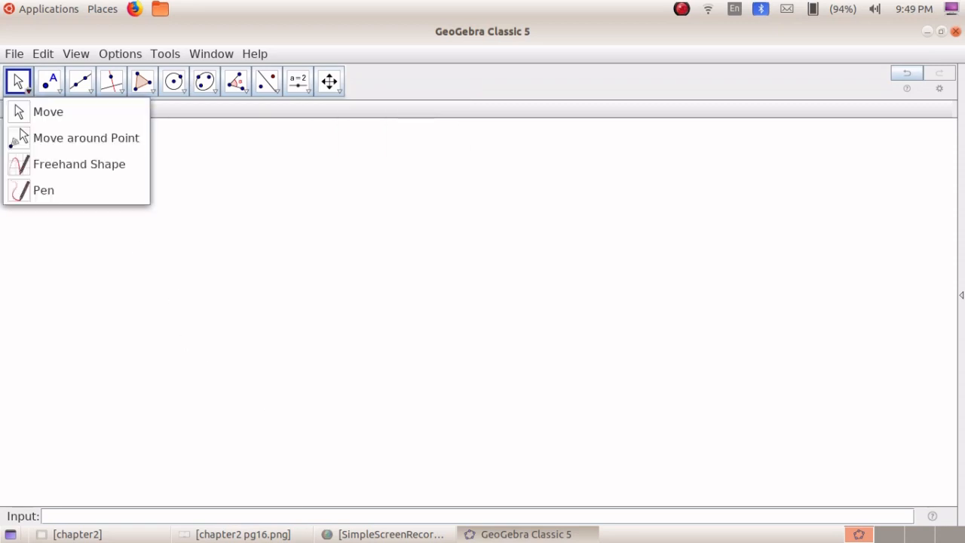
mouse_move(50, 83)
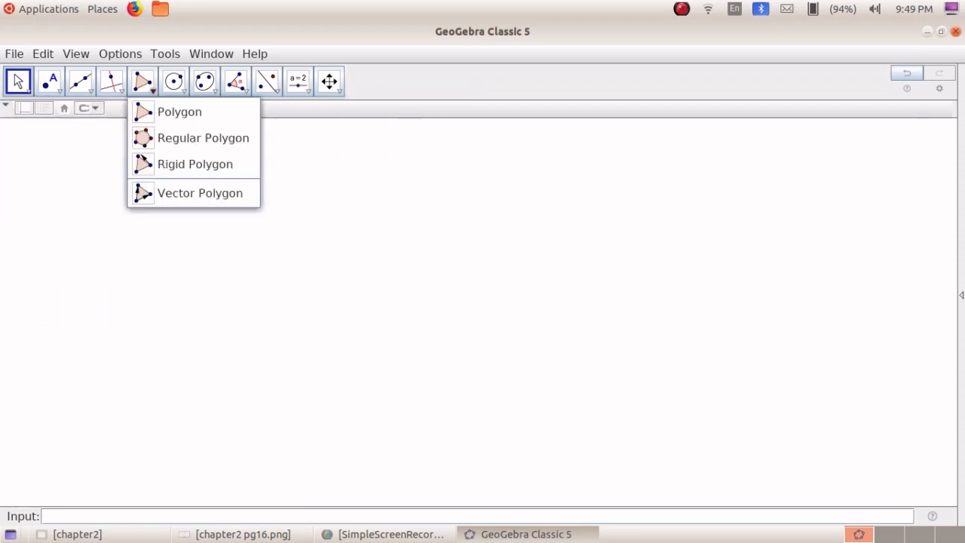
mouse_move(236, 83)
Draw a nearly horizontal segment and a second, steeply slanted segment crossing it with the Segment tool.
mouse_move(83, 89)
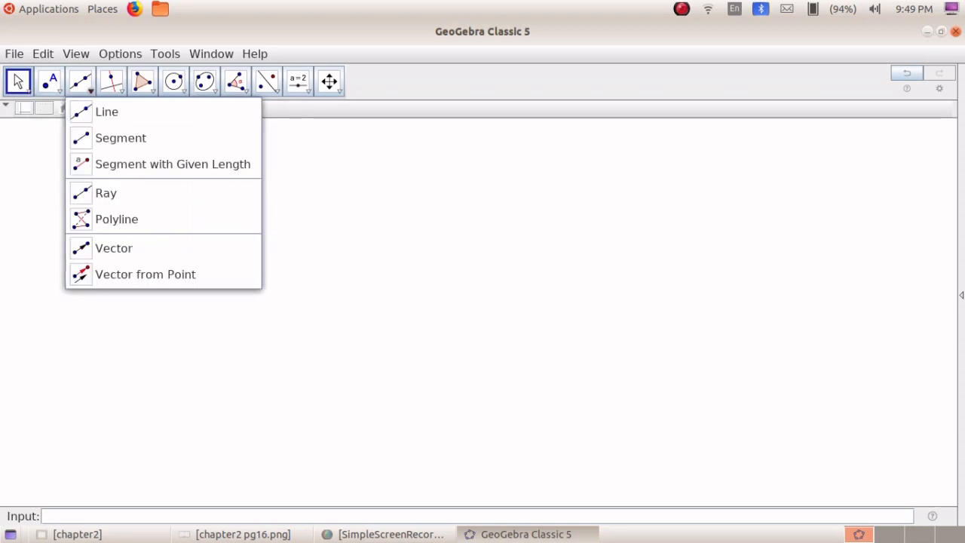
left_click(107, 140)
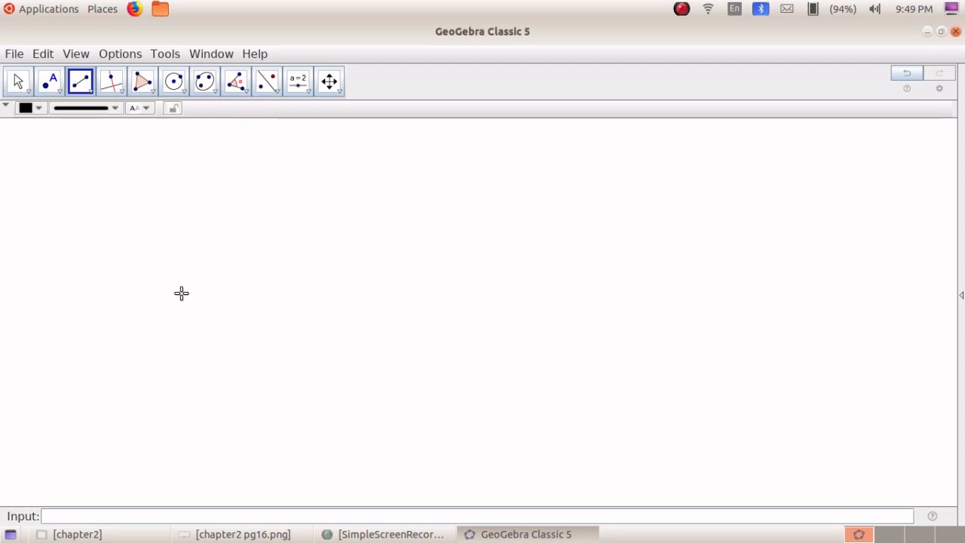
left_click(182, 294)
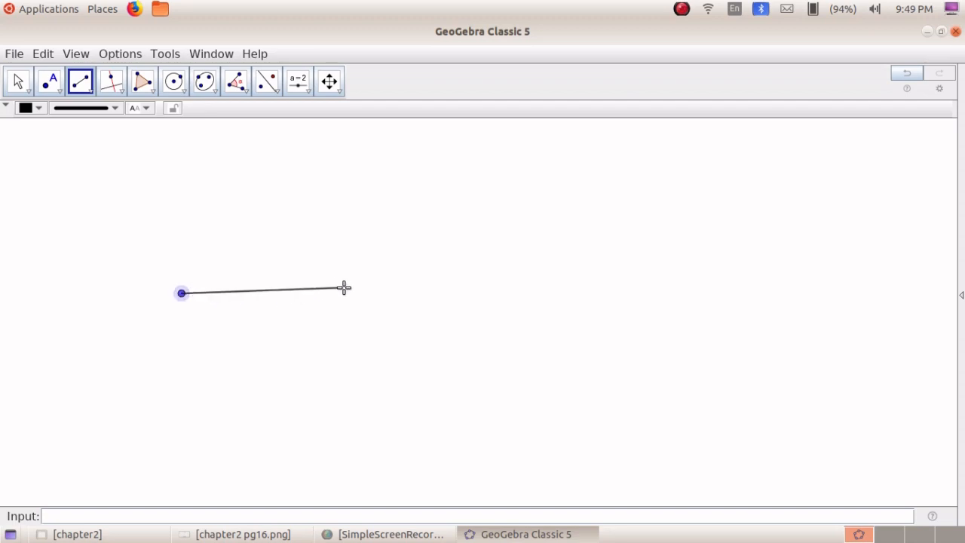
left_click(485, 292)
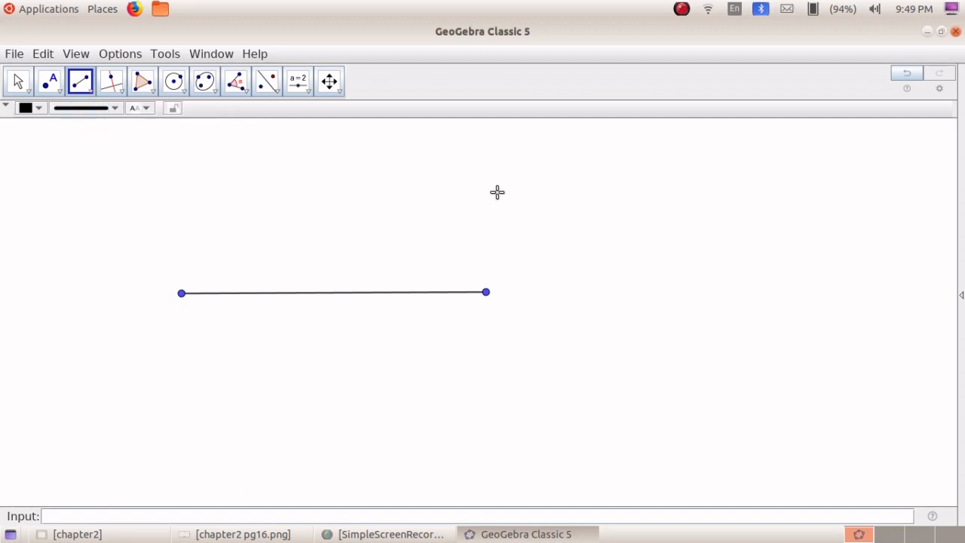
left_click(401, 161)
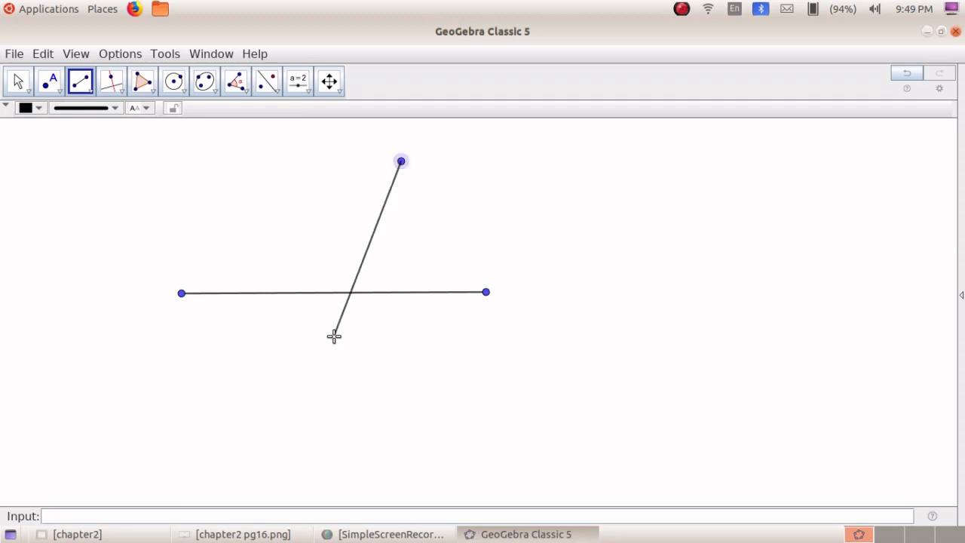
left_click(280, 440)
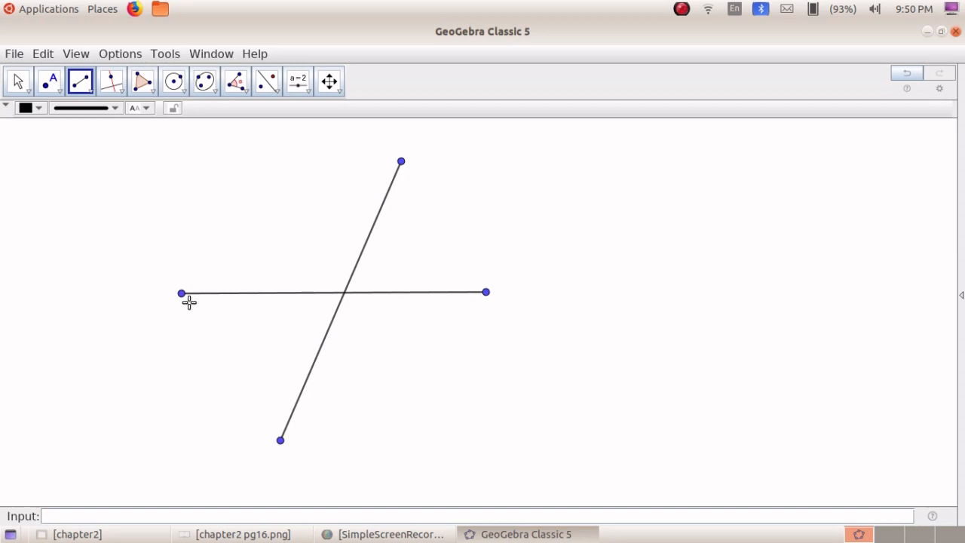
Show the labels of the four segment endpoints A, B, C and D.
right_click(182, 295)
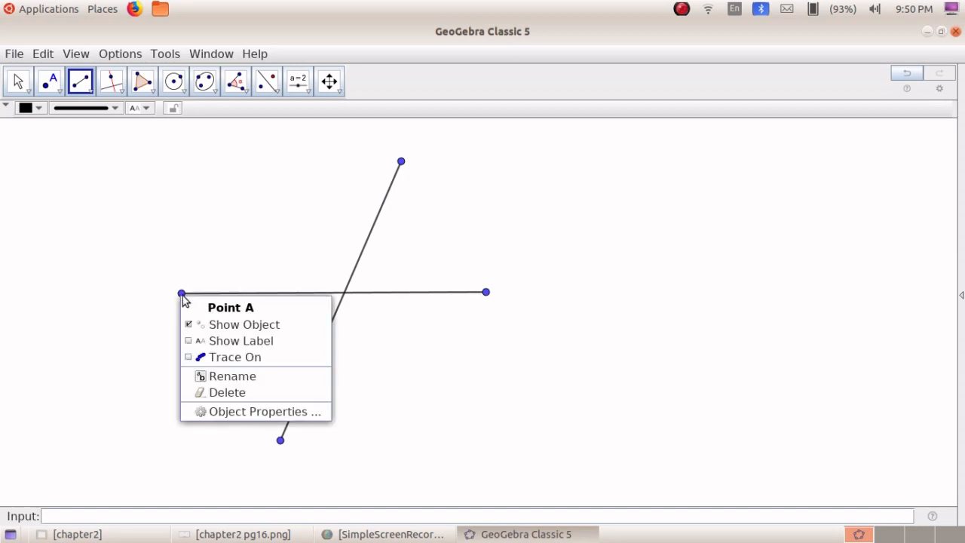
left_click(188, 344)
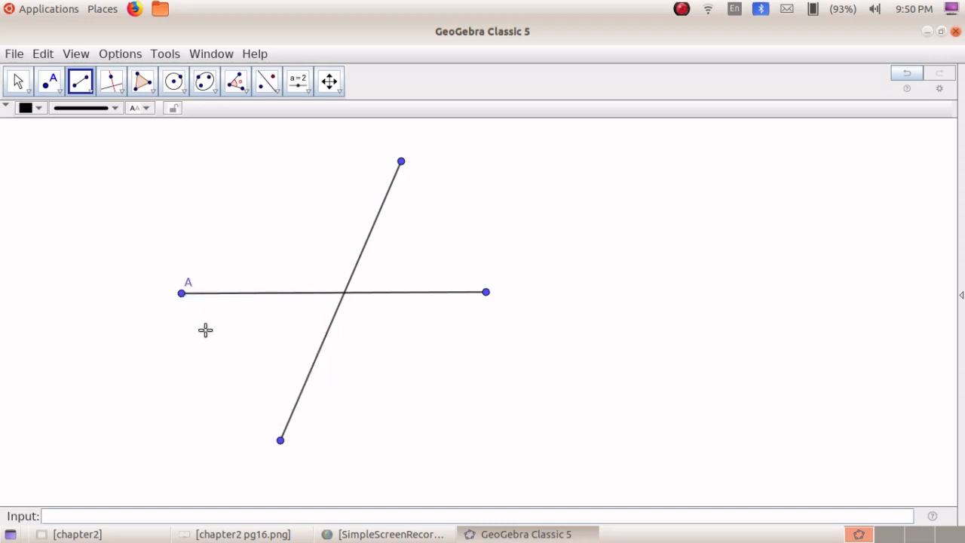
right_click(486, 293)
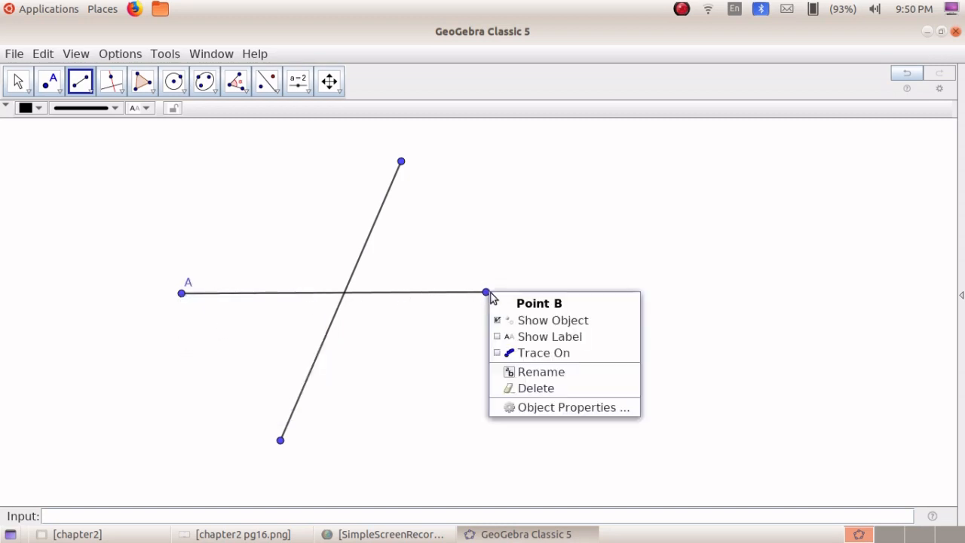
left_click(496, 339)
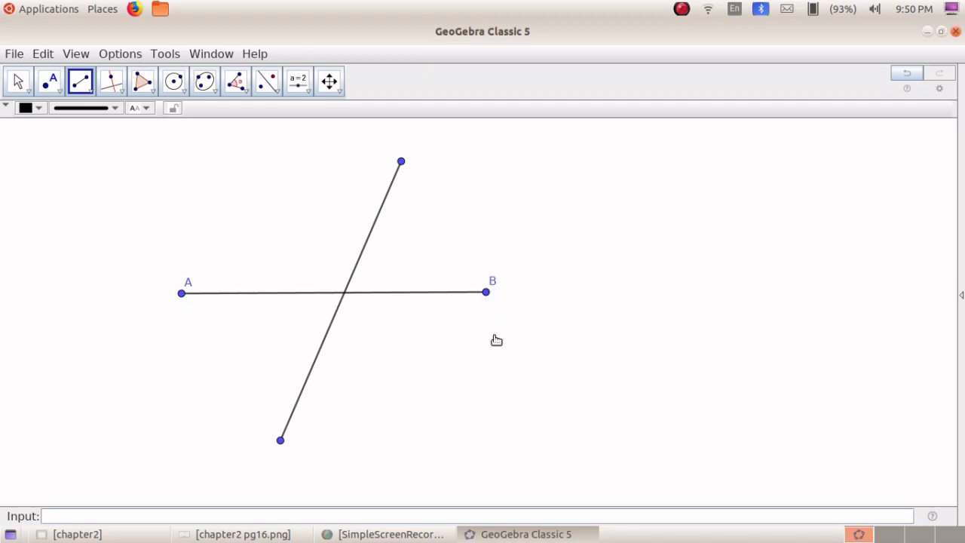
right_click(402, 162)
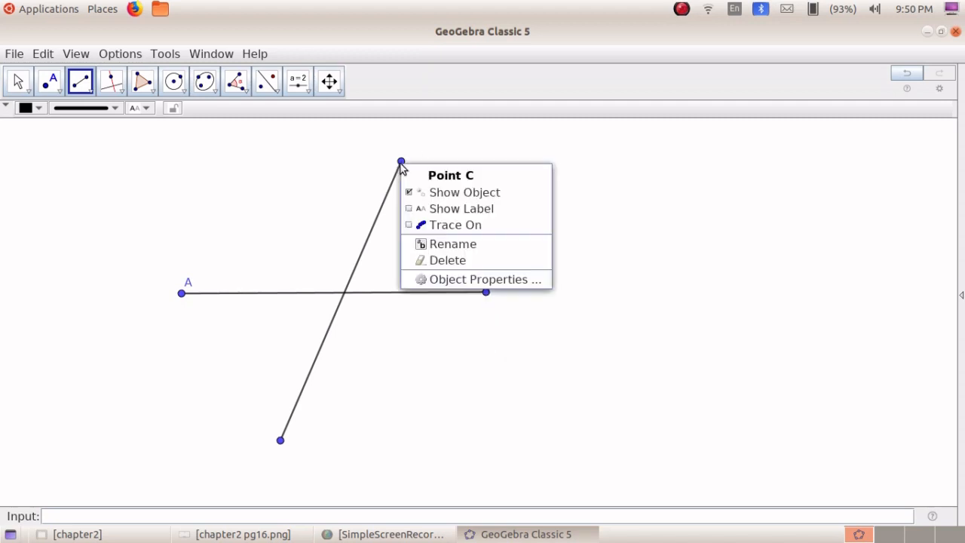
left_click(416, 210)
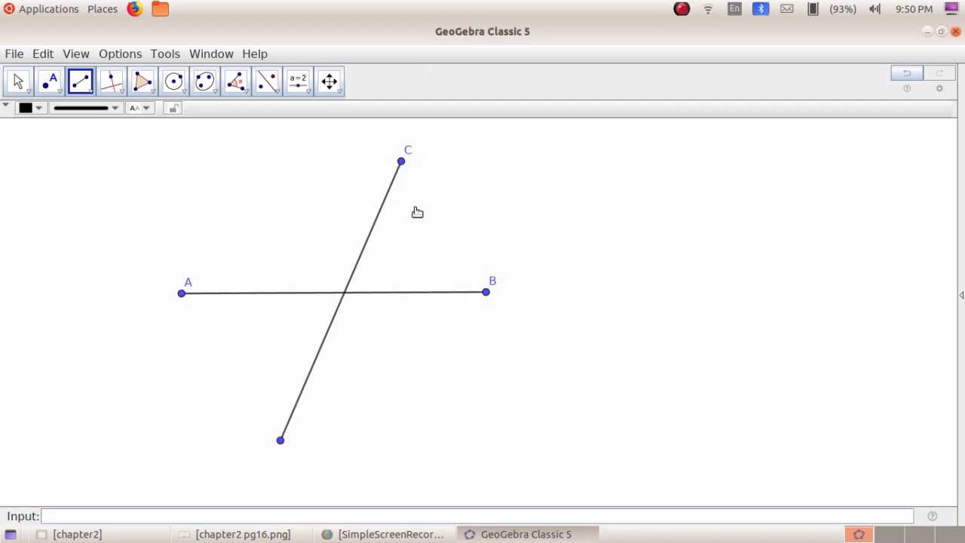
right_click(283, 443)
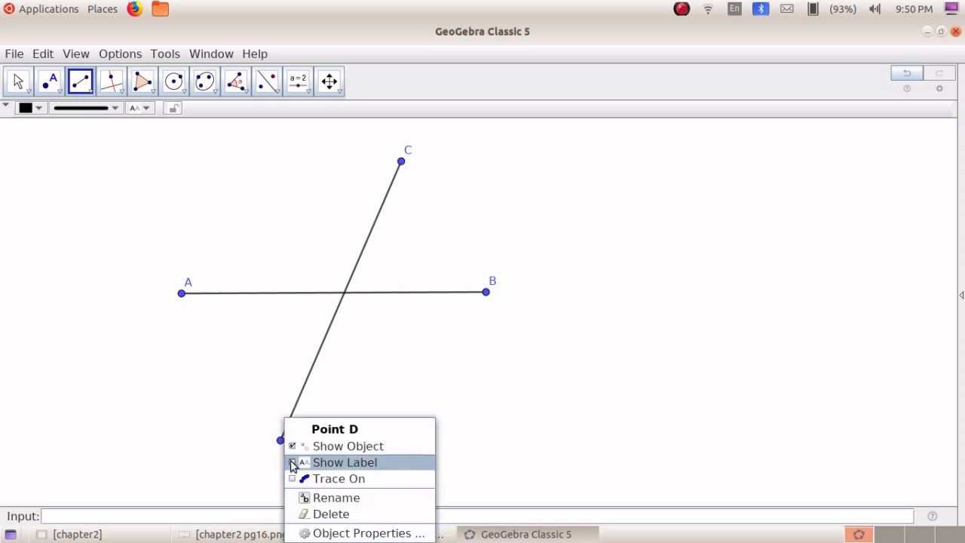
left_click(293, 462)
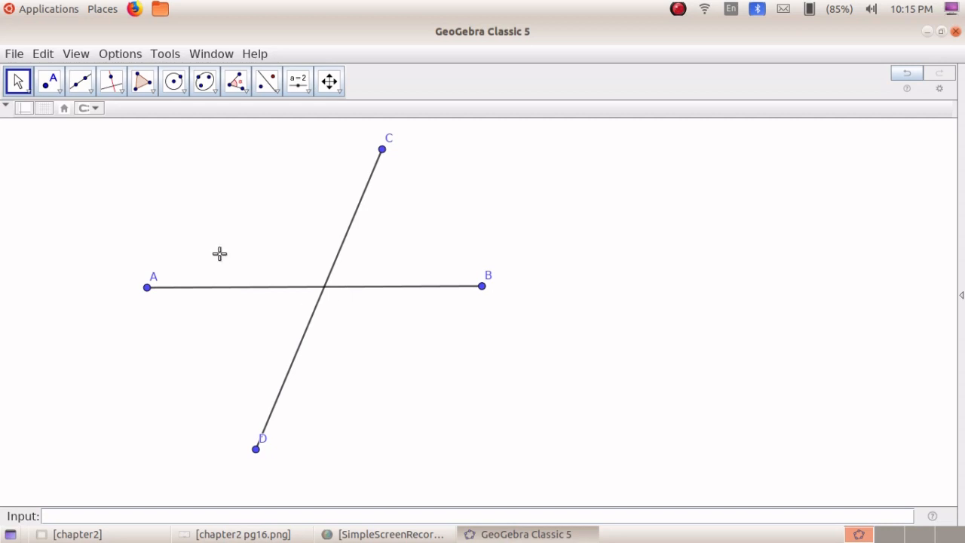
Create the intersection point of segments AB and CD with the Intersect tool and show its label.
left_click(57, 91)
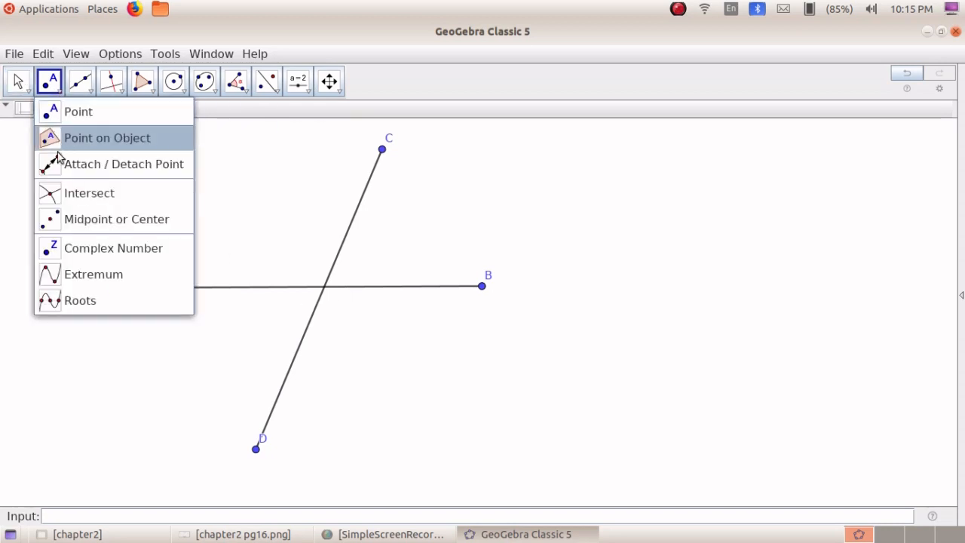
left_click(78, 195)
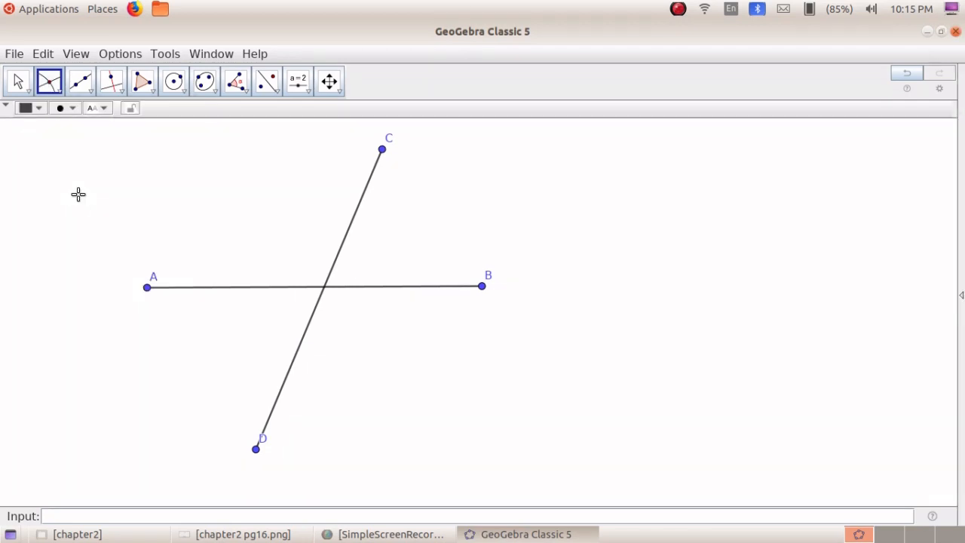
left_click(286, 289)
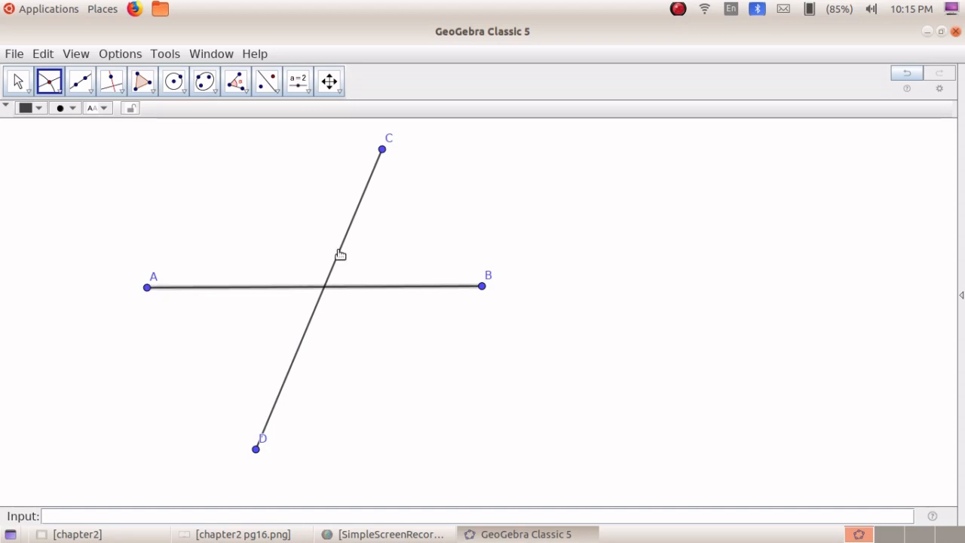
left_click(359, 210)
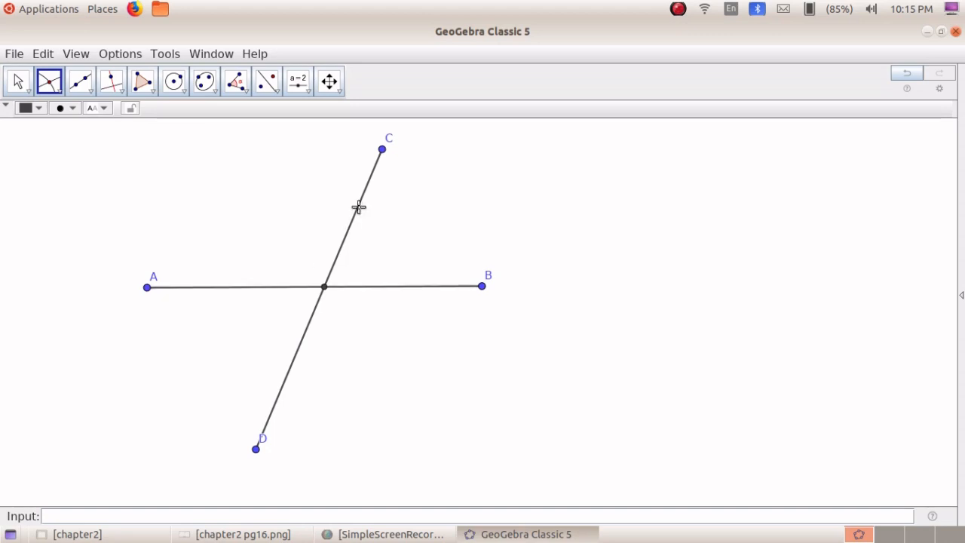
right_click(325, 290)
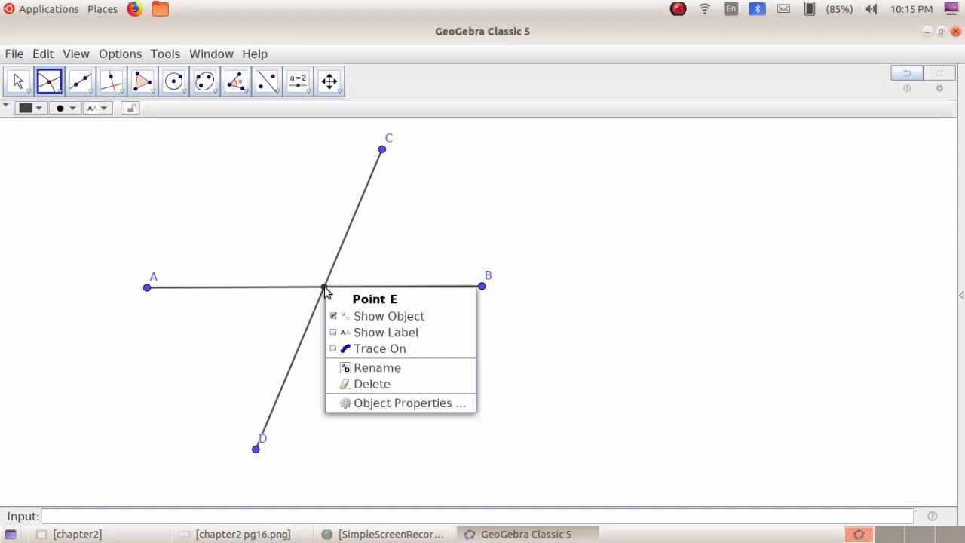
left_click(331, 339)
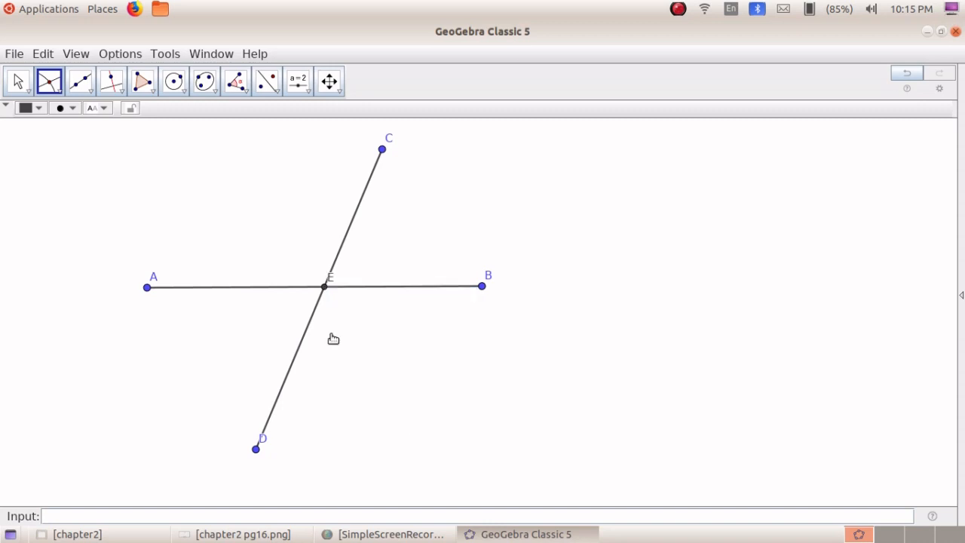
Move the label of intersection point E just below the point, clear of the segments.
left_click(26, 90)
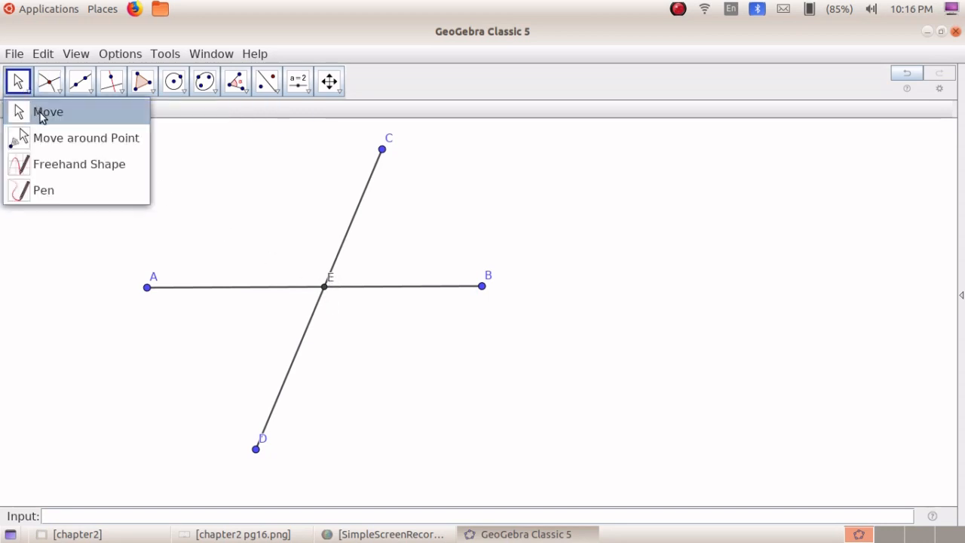
left_click(40, 113)
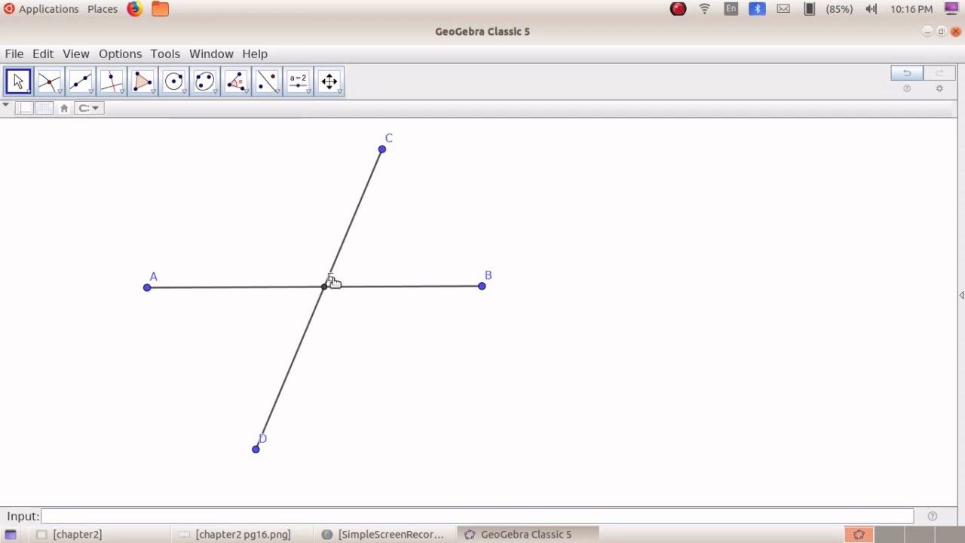
left_click_drag(333, 282, 334, 302)
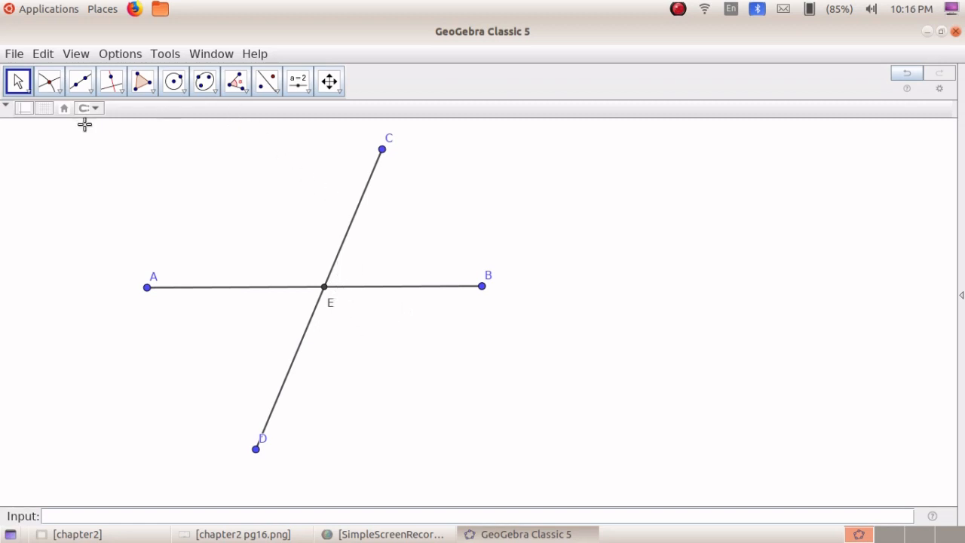
Measure the vertically opposite angles BEC and AED at intersection point E with the Angle tool.
left_click(240, 84)
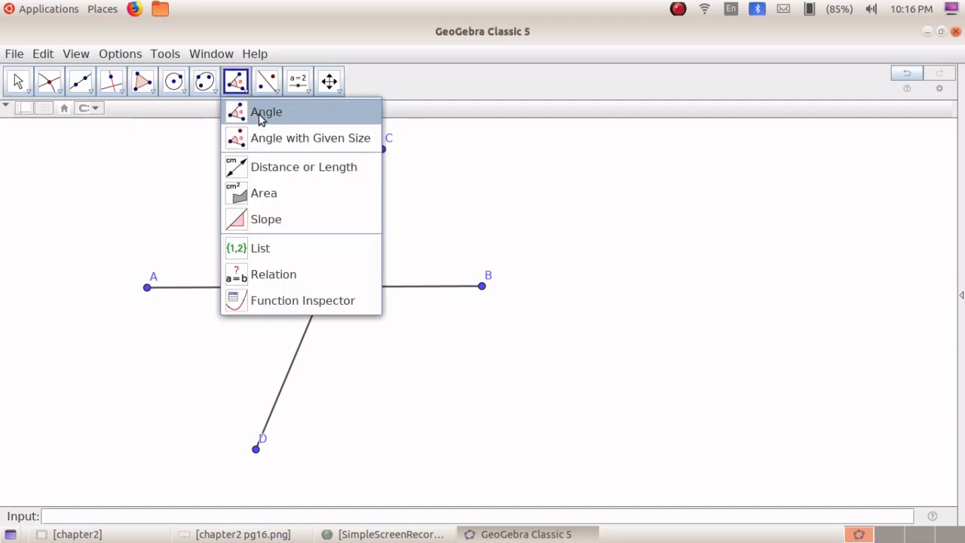
left_click(260, 117)
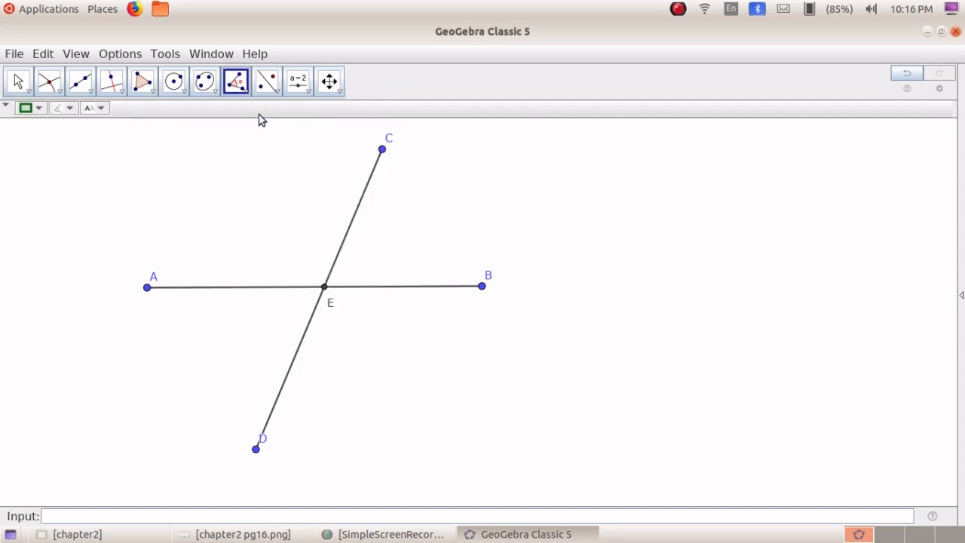
left_click(481, 286)
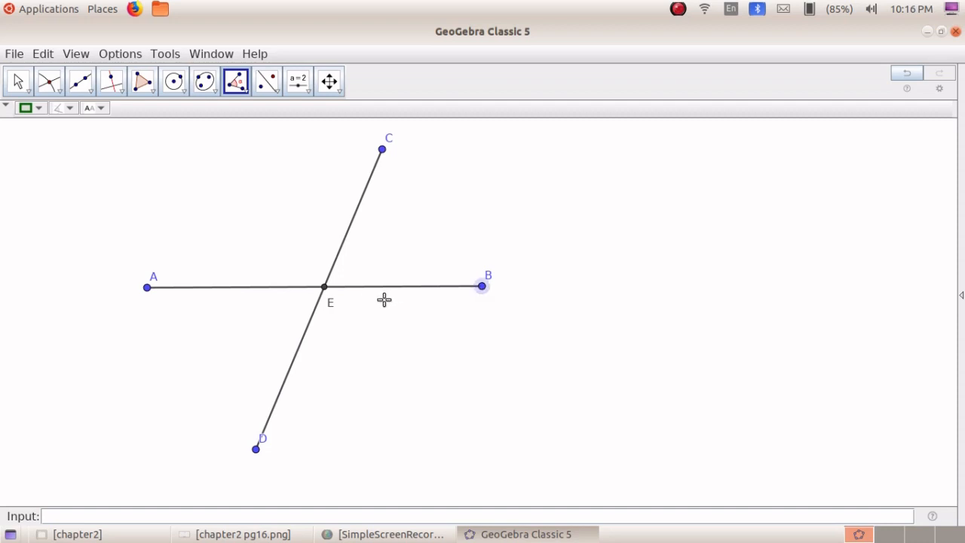
left_click(325, 288)
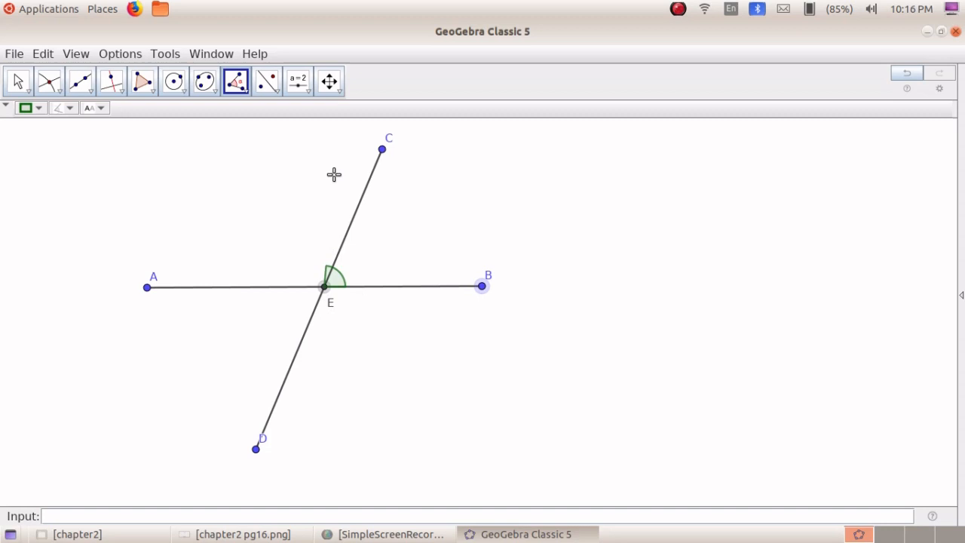
left_click(382, 150)
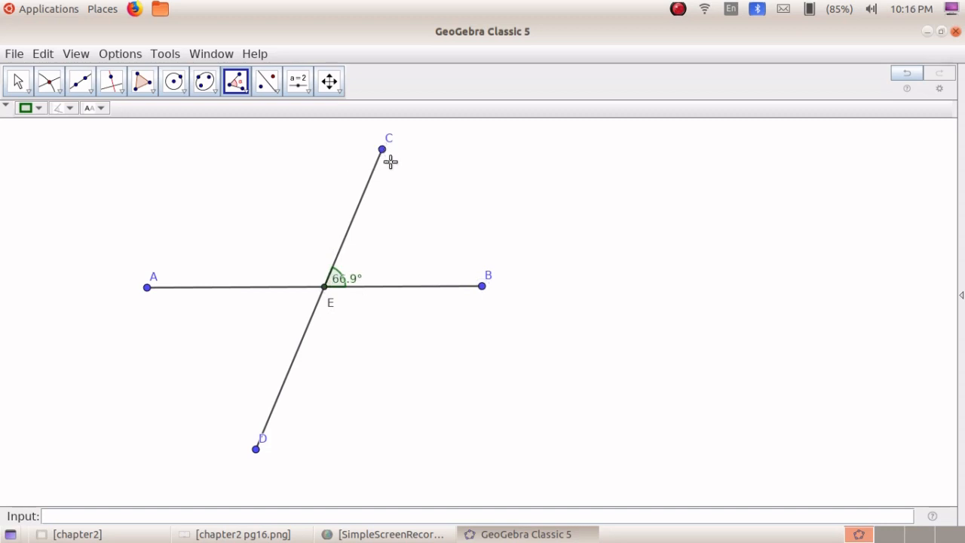
left_click(147, 287)
left_click(325, 287)
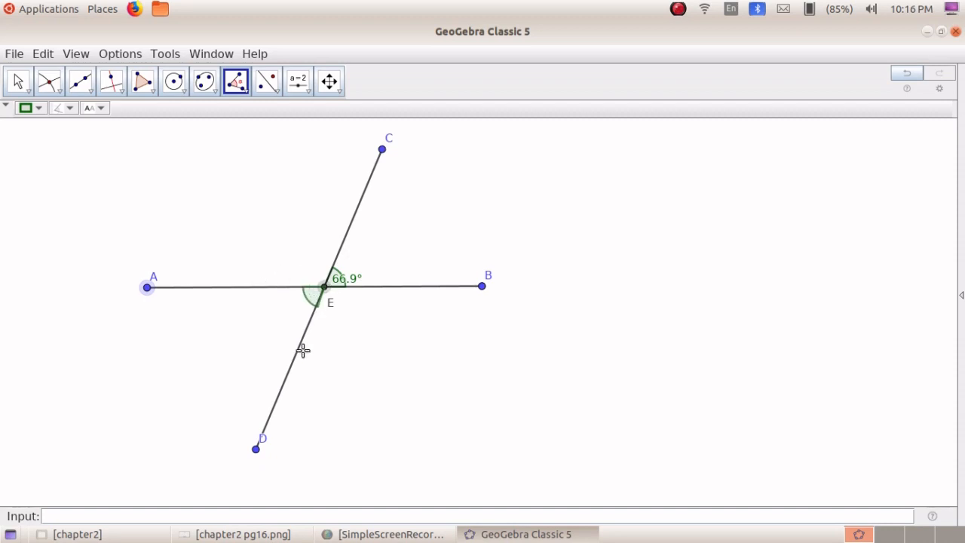
left_click(256, 449)
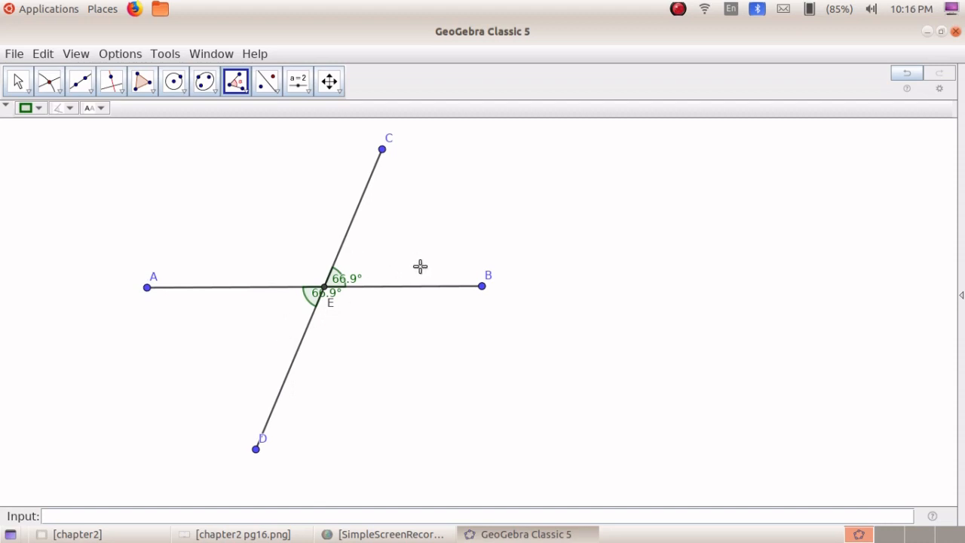
Move the value labels of angles BEC and AED outside their arcs, clear of point E and the segments.
left_click(16, 83)
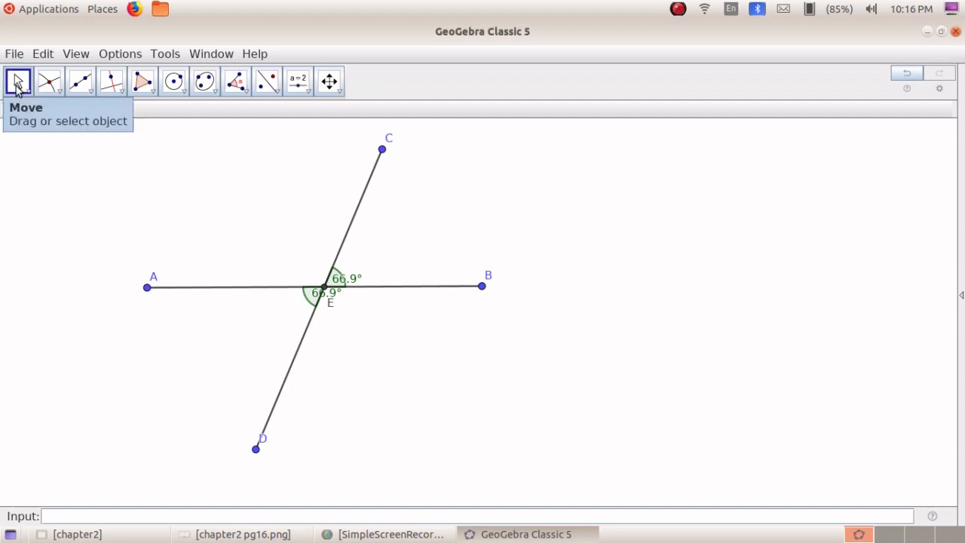
left_click_drag(355, 278, 366, 263)
left_click_drag(322, 298, 297, 315)
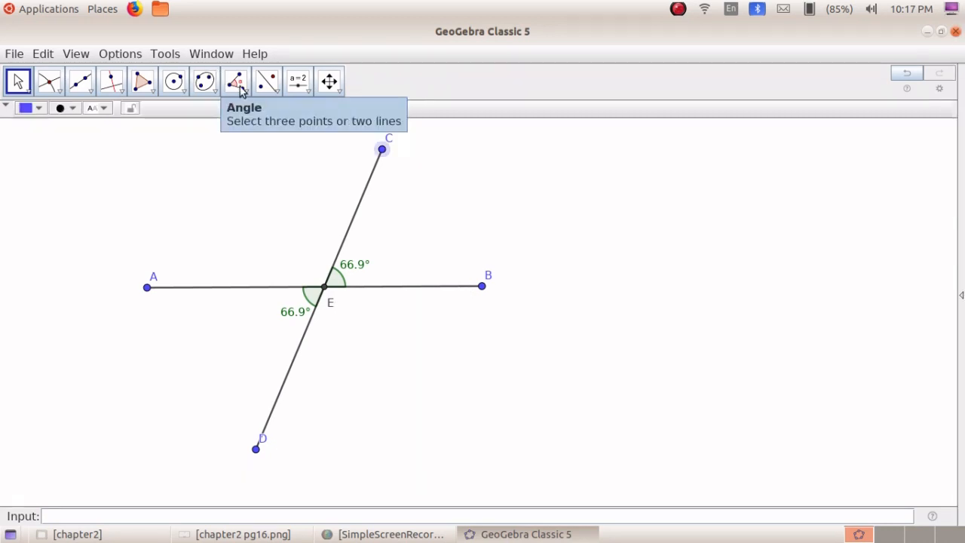
Measure the other pair of opposite angles at E, CEA and DEB, with the Angle tool.
left_click(243, 90)
left_click(256, 116)
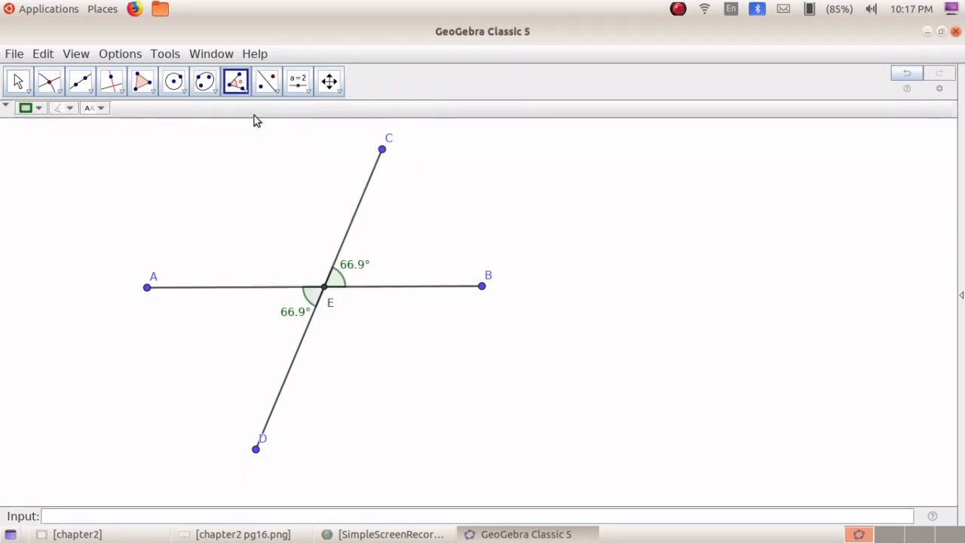
left_click(382, 150)
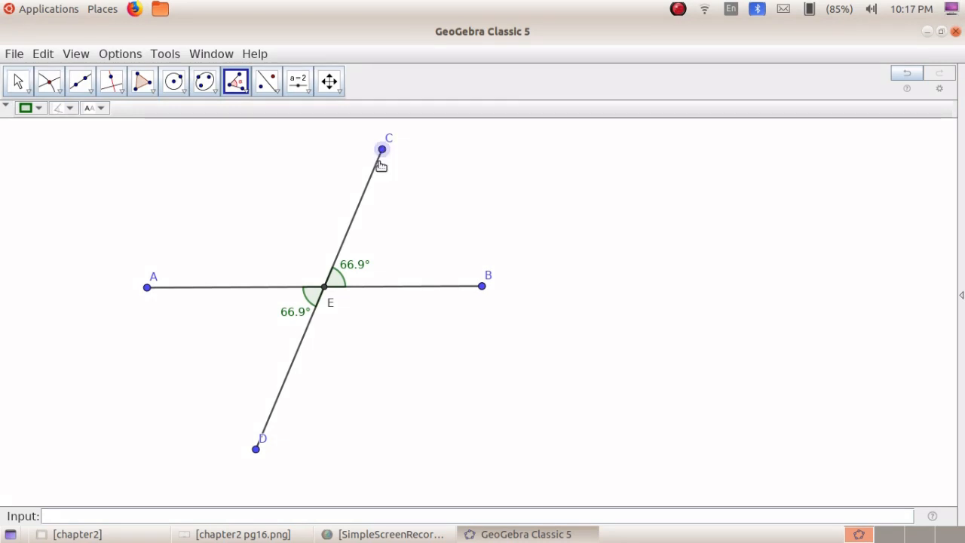
left_click(325, 291)
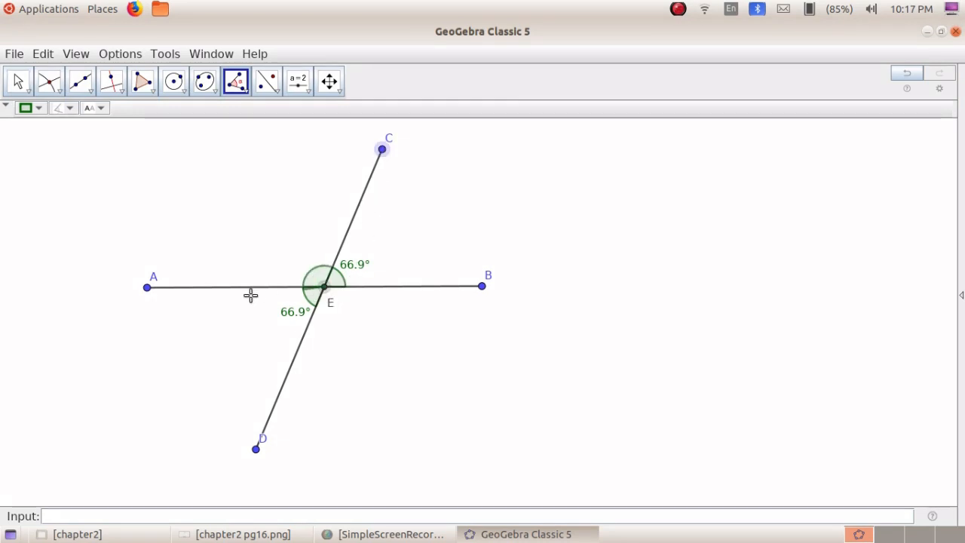
left_click(148, 288)
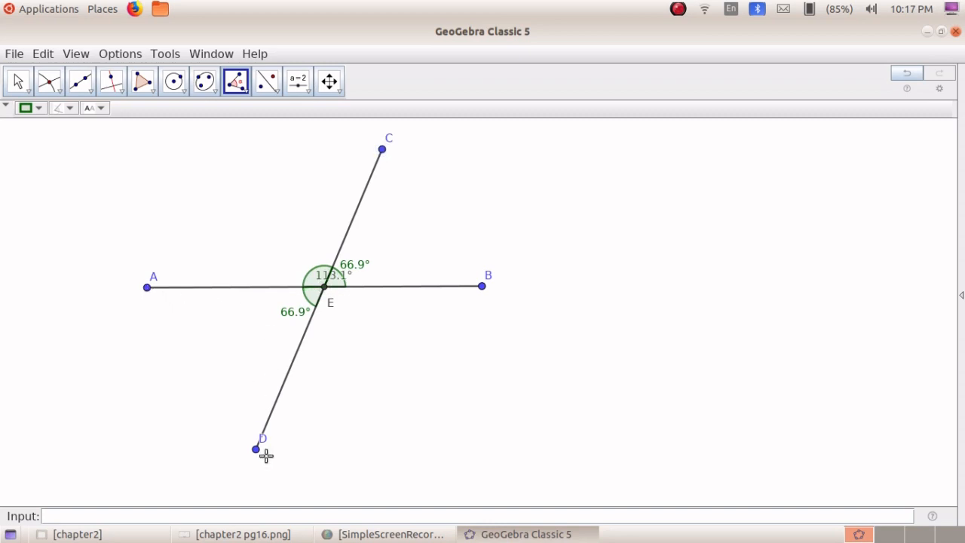
left_click(257, 449)
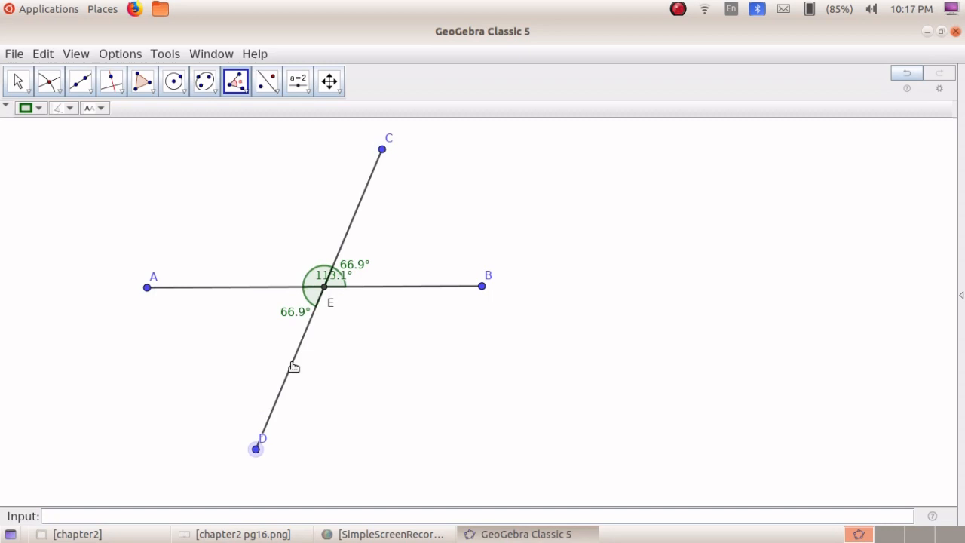
left_click(324, 289)
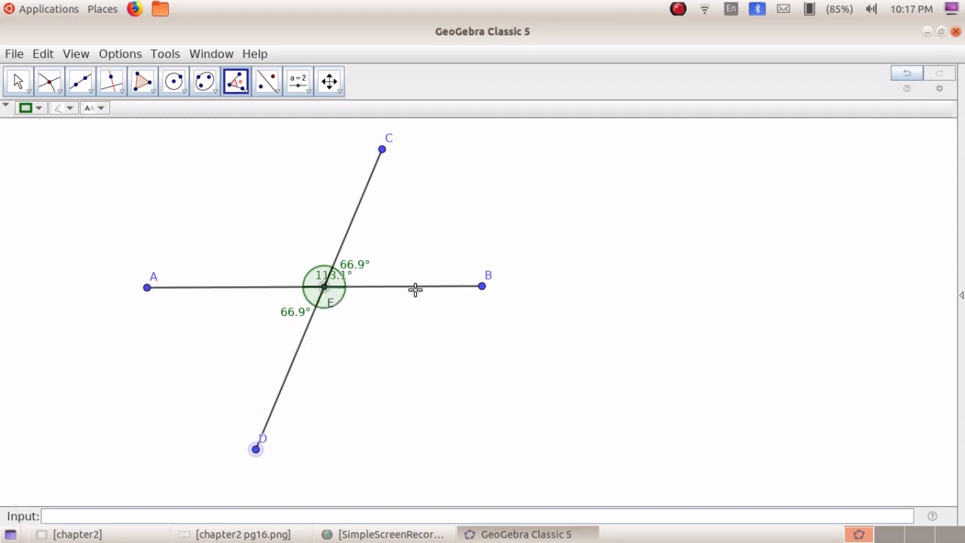
left_click(483, 285)
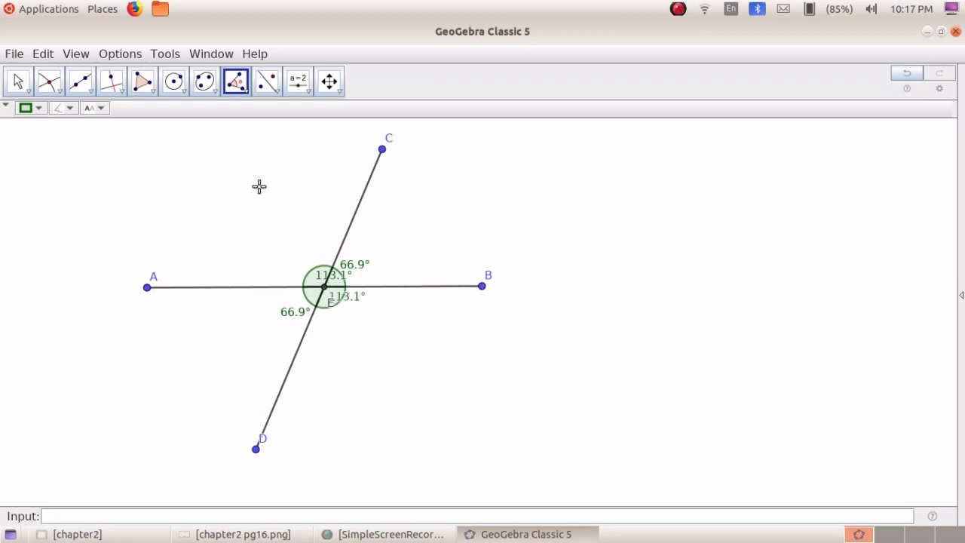
Move the value labels of angles CEA and DEB outward, above and below the intersection, clear of the arcs.
left_click(18, 83)
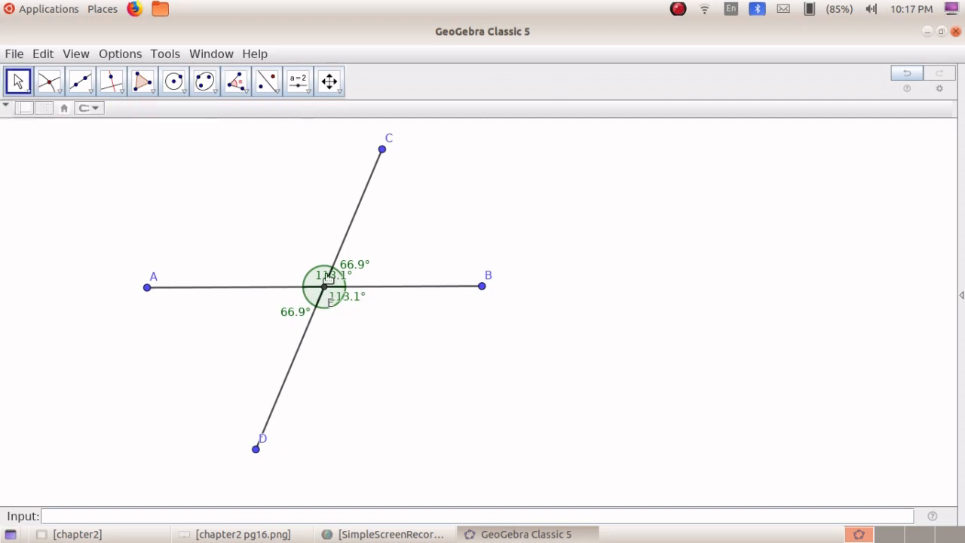
left_click_drag(329, 276, 299, 243)
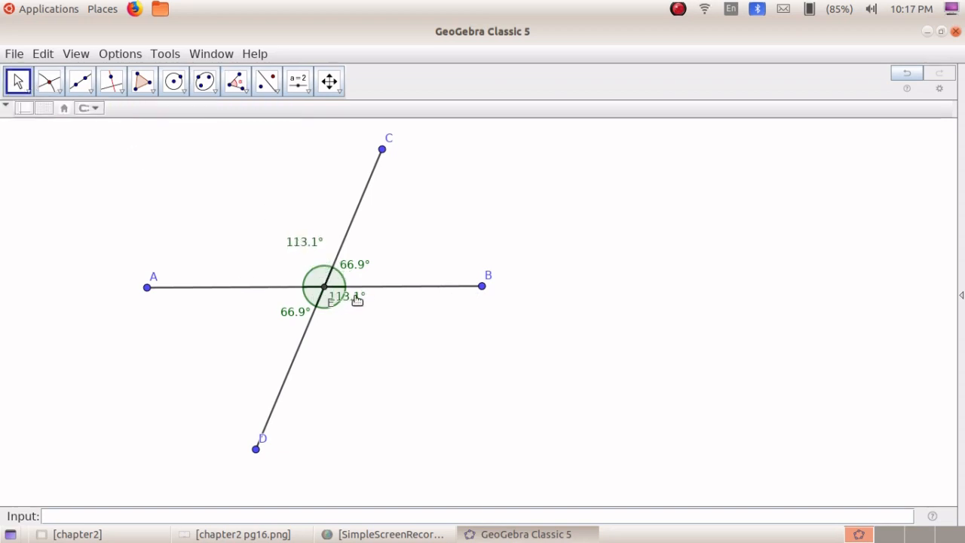
left_click_drag(357, 299, 368, 322)
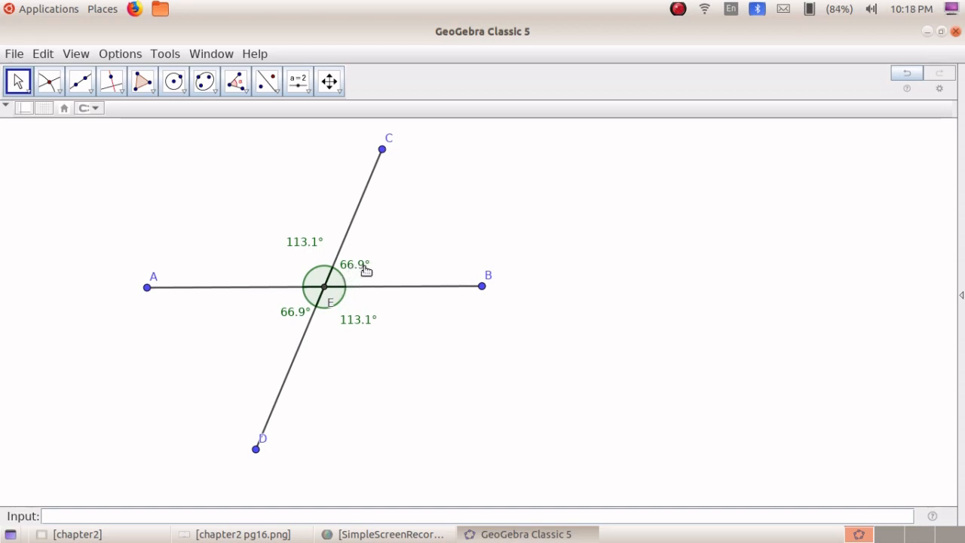
Set the rounding of displayed values to 0 decimal places.
left_click(123, 56)
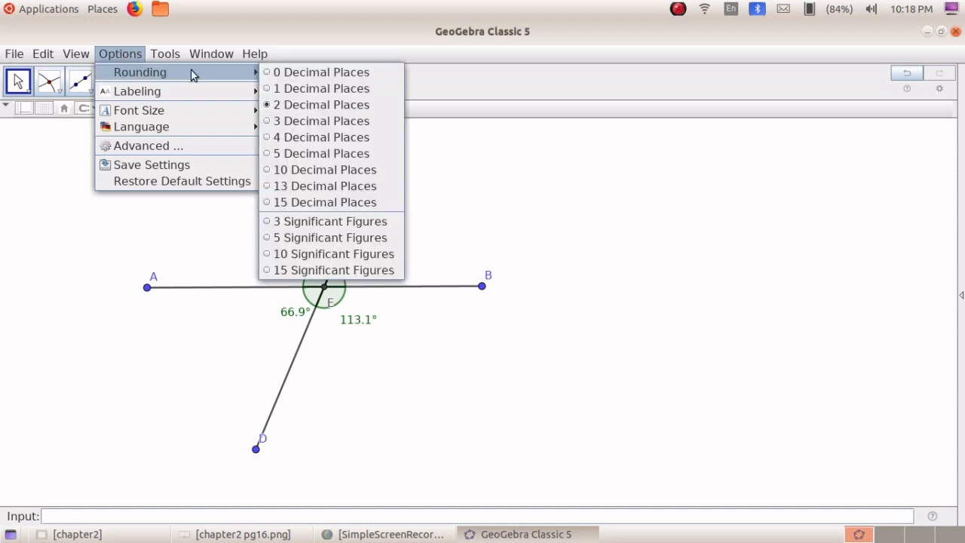
mouse_move(255, 54)
mouse_move(127, 56)
mouse_move(149, 68)
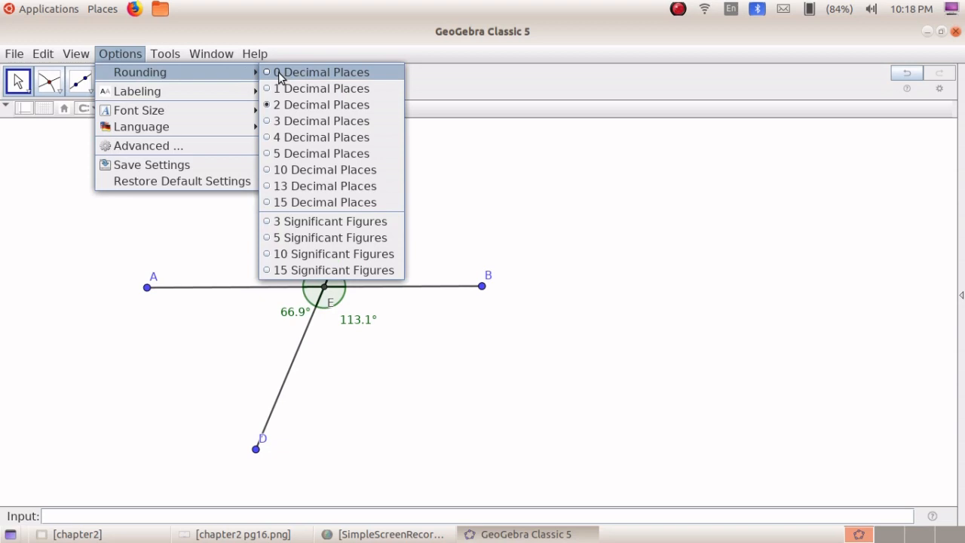
left_click(279, 75)
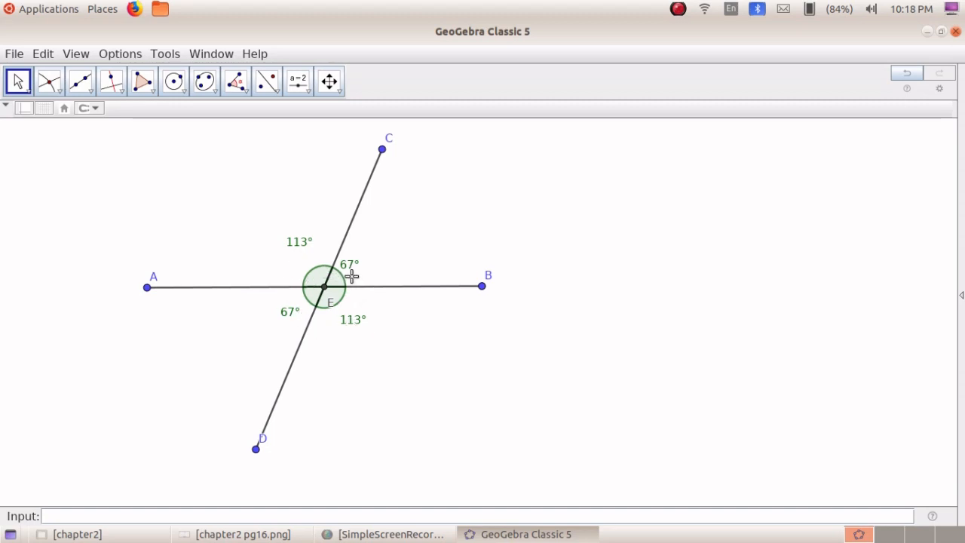
Move endpoint C down and toward A's side so that angle BEC becomes about 74°.
left_click(18, 86)
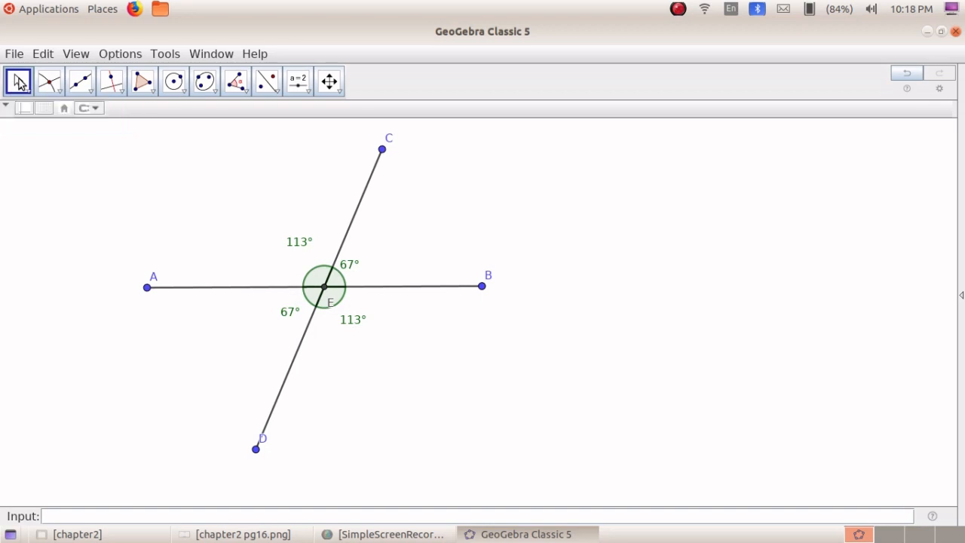
left_click_drag(383, 154, 336, 182)
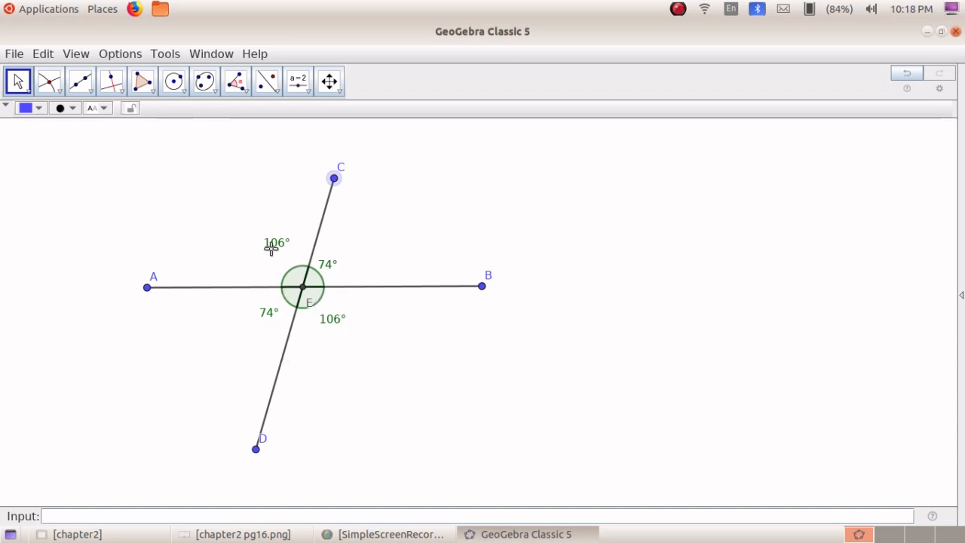
Color angle DEB pinkish red (255, 51, 102) and raise its fill opacity to about 60.
right_click(314, 301)
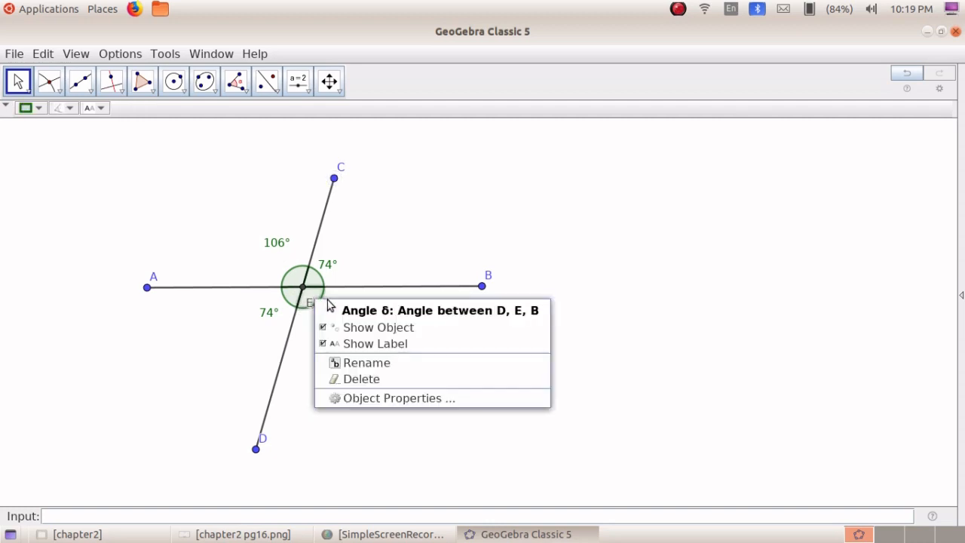
left_click(367, 399)
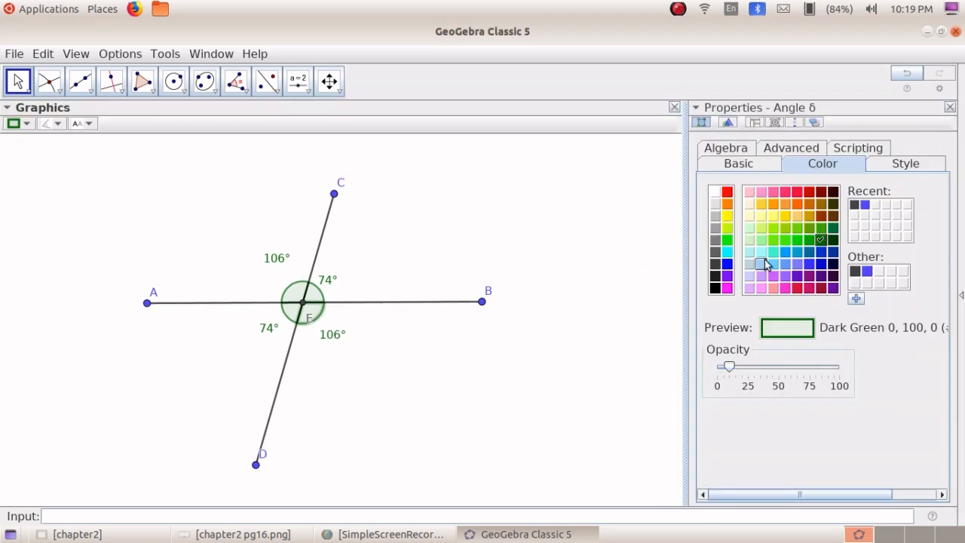
left_click(783, 193)
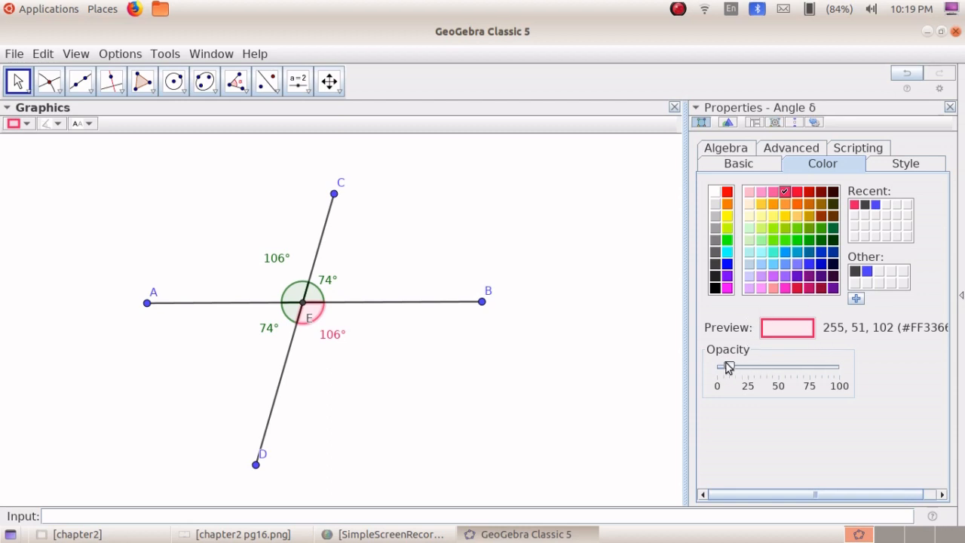
left_click_drag(728, 367, 791, 377)
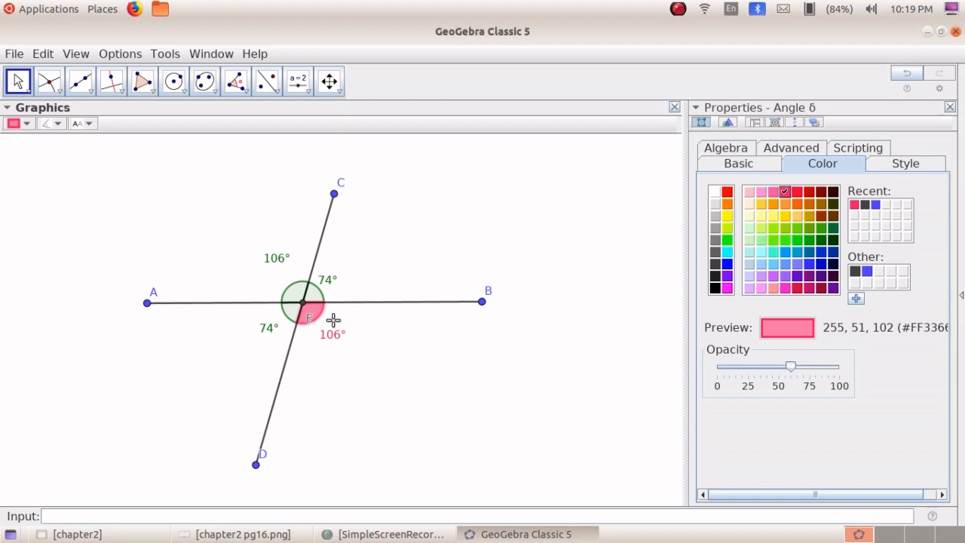
Give angle CEA the same pinkish red (255, 51, 102) as its opposite angle and increase its fill opacity.
right_click(297, 288)
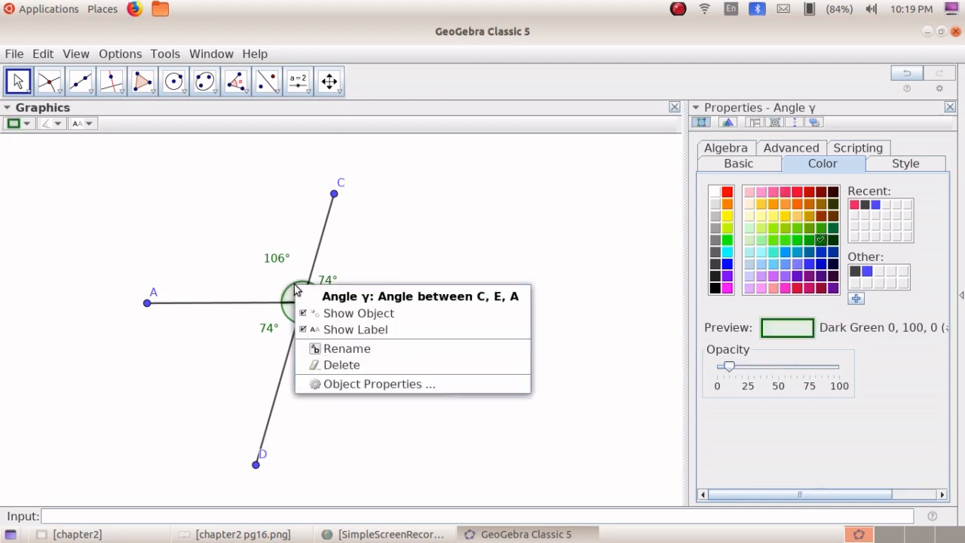
left_click(352, 384)
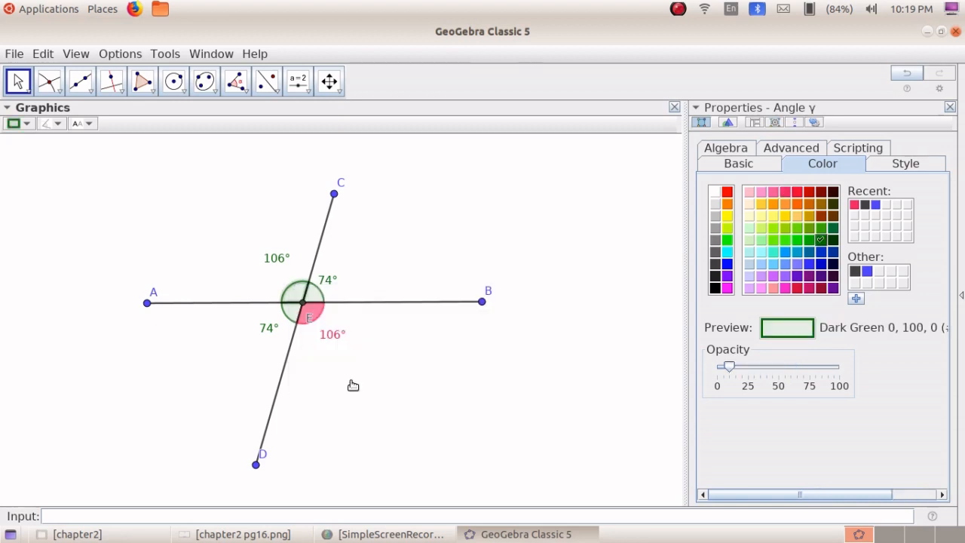
left_click(783, 193)
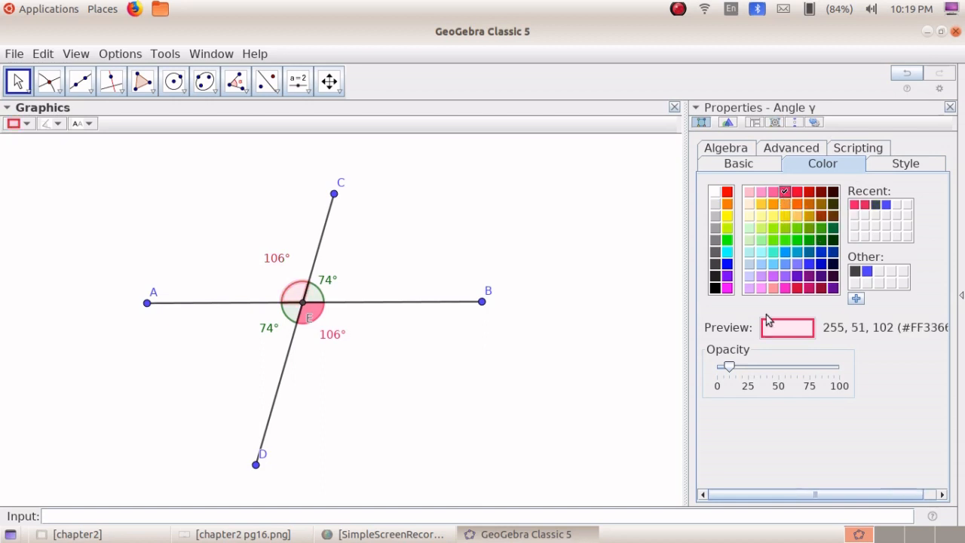
left_click_drag(731, 368, 762, 368)
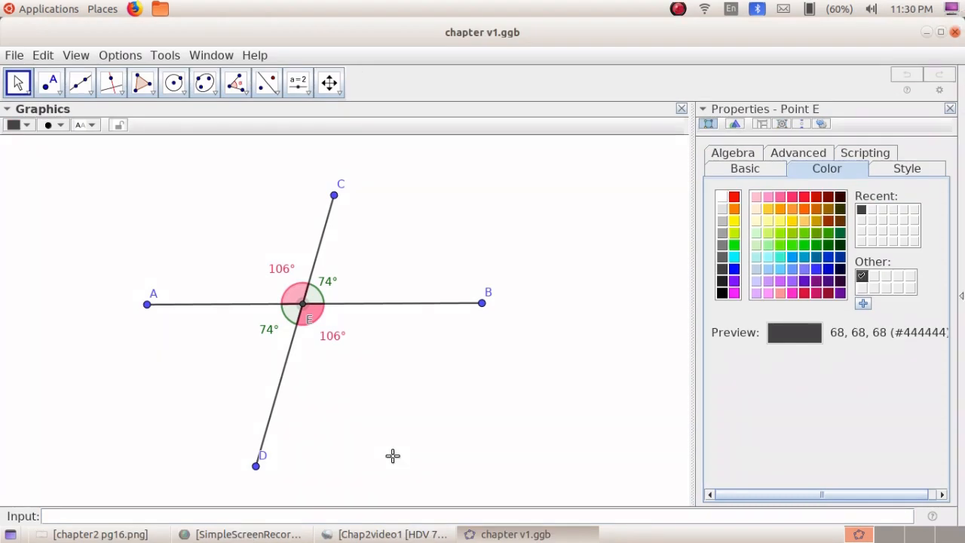